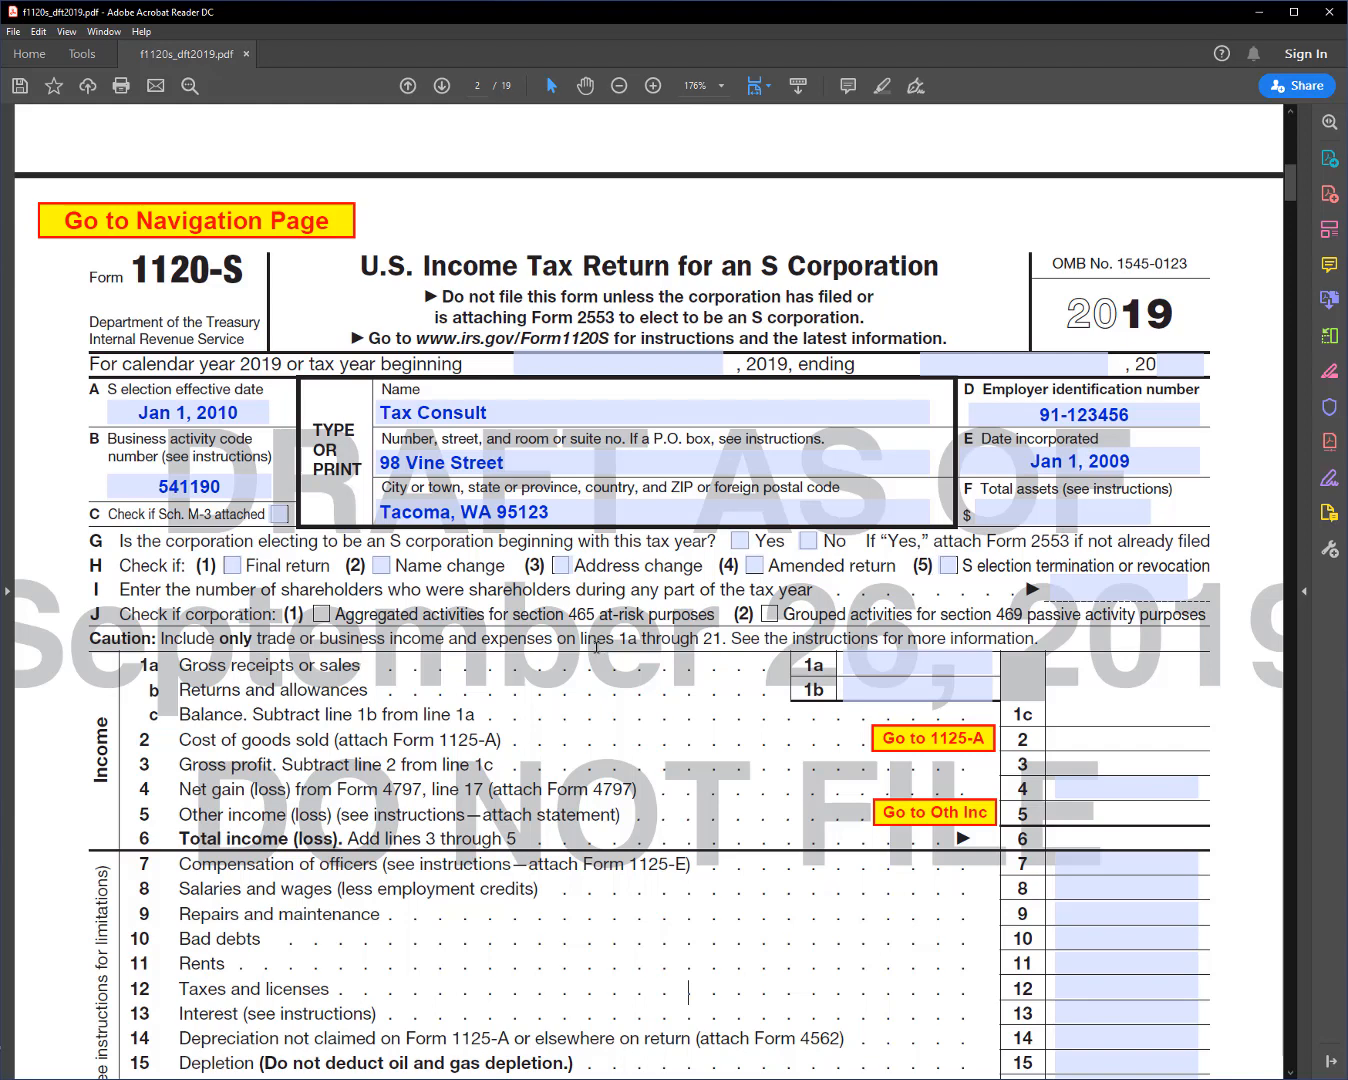
- Enter gross receipts or sales of 100,000 on line 1a of Form 1120-S
{"action": "scroll", "coordinate": [597, 646], "scroll_direction": "down", "scroll_amount": 3}
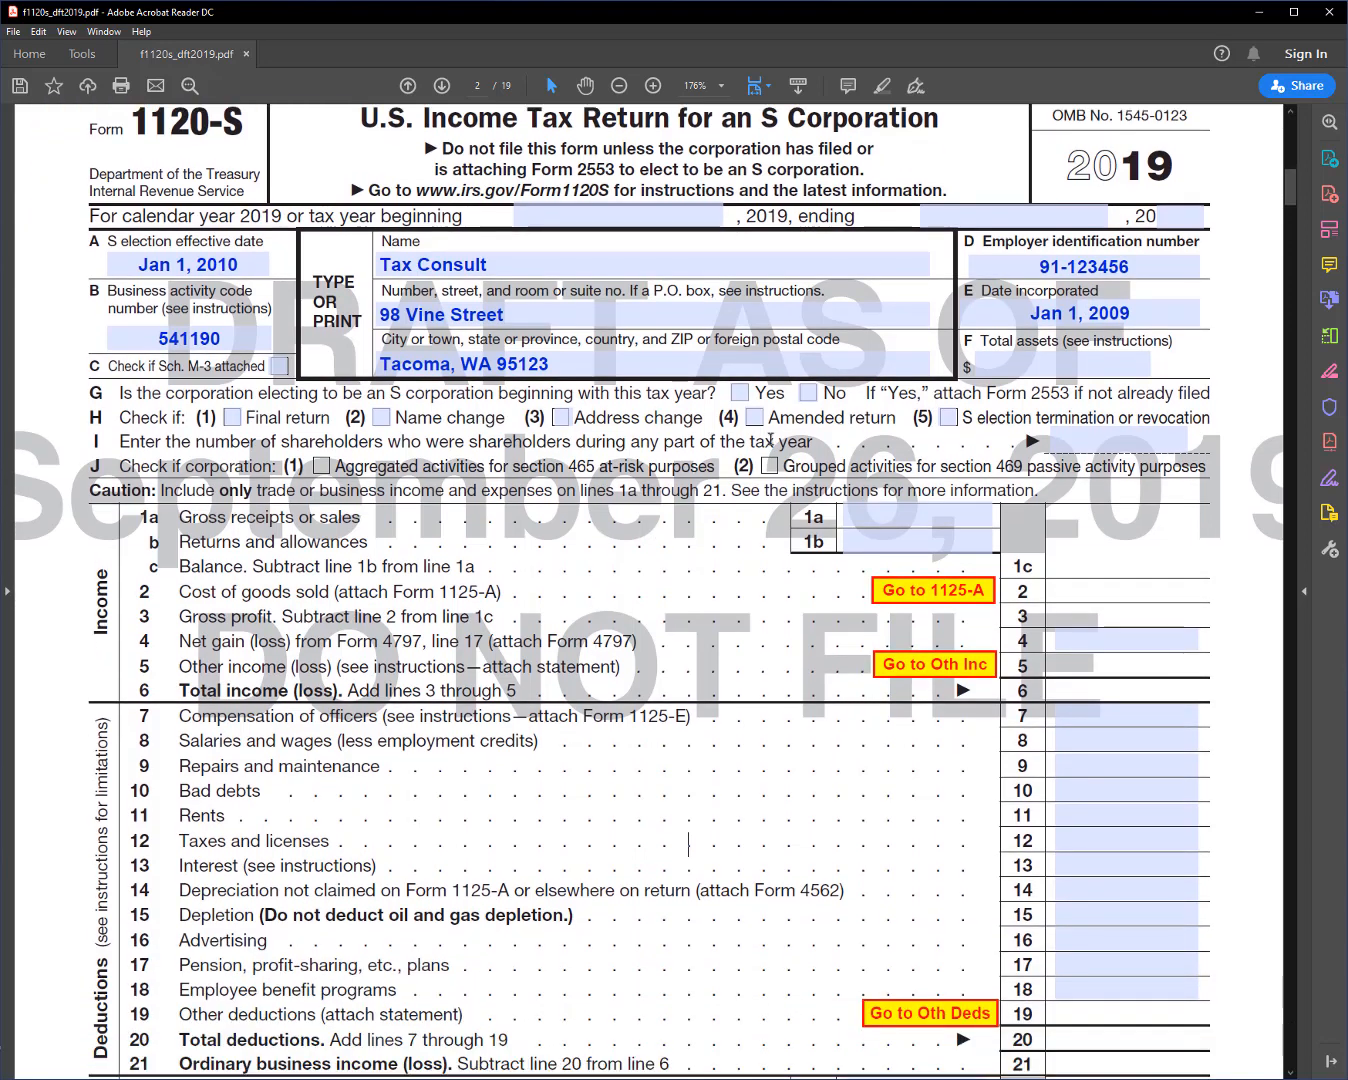
{"action": "left_click", "coordinate": [967, 517]}
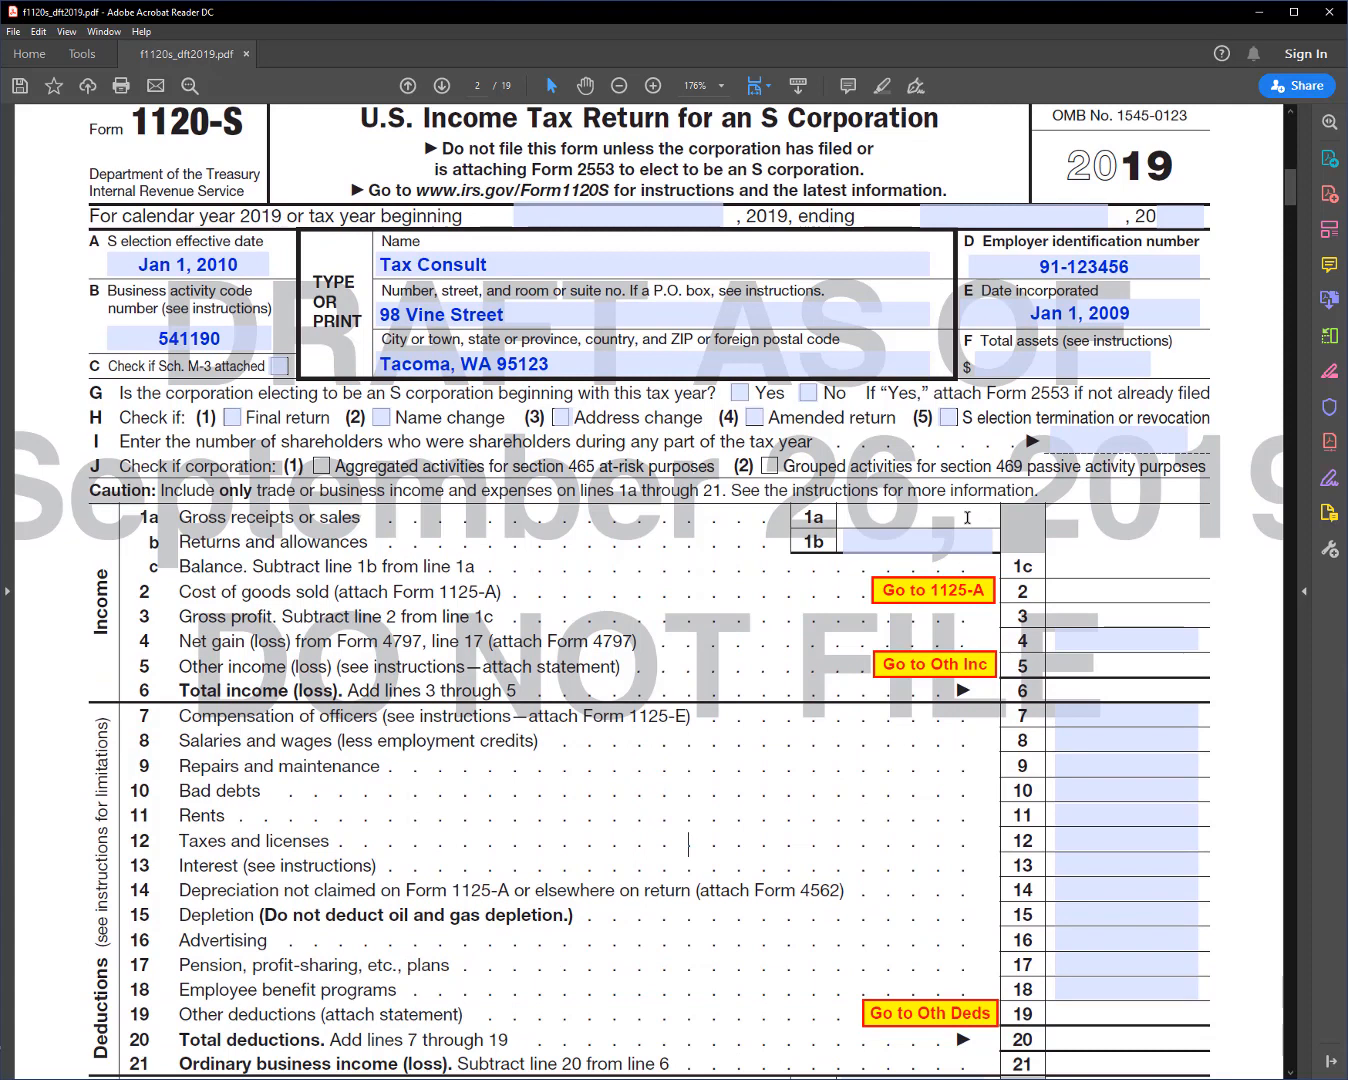
{"action": "type", "text": "10000"}
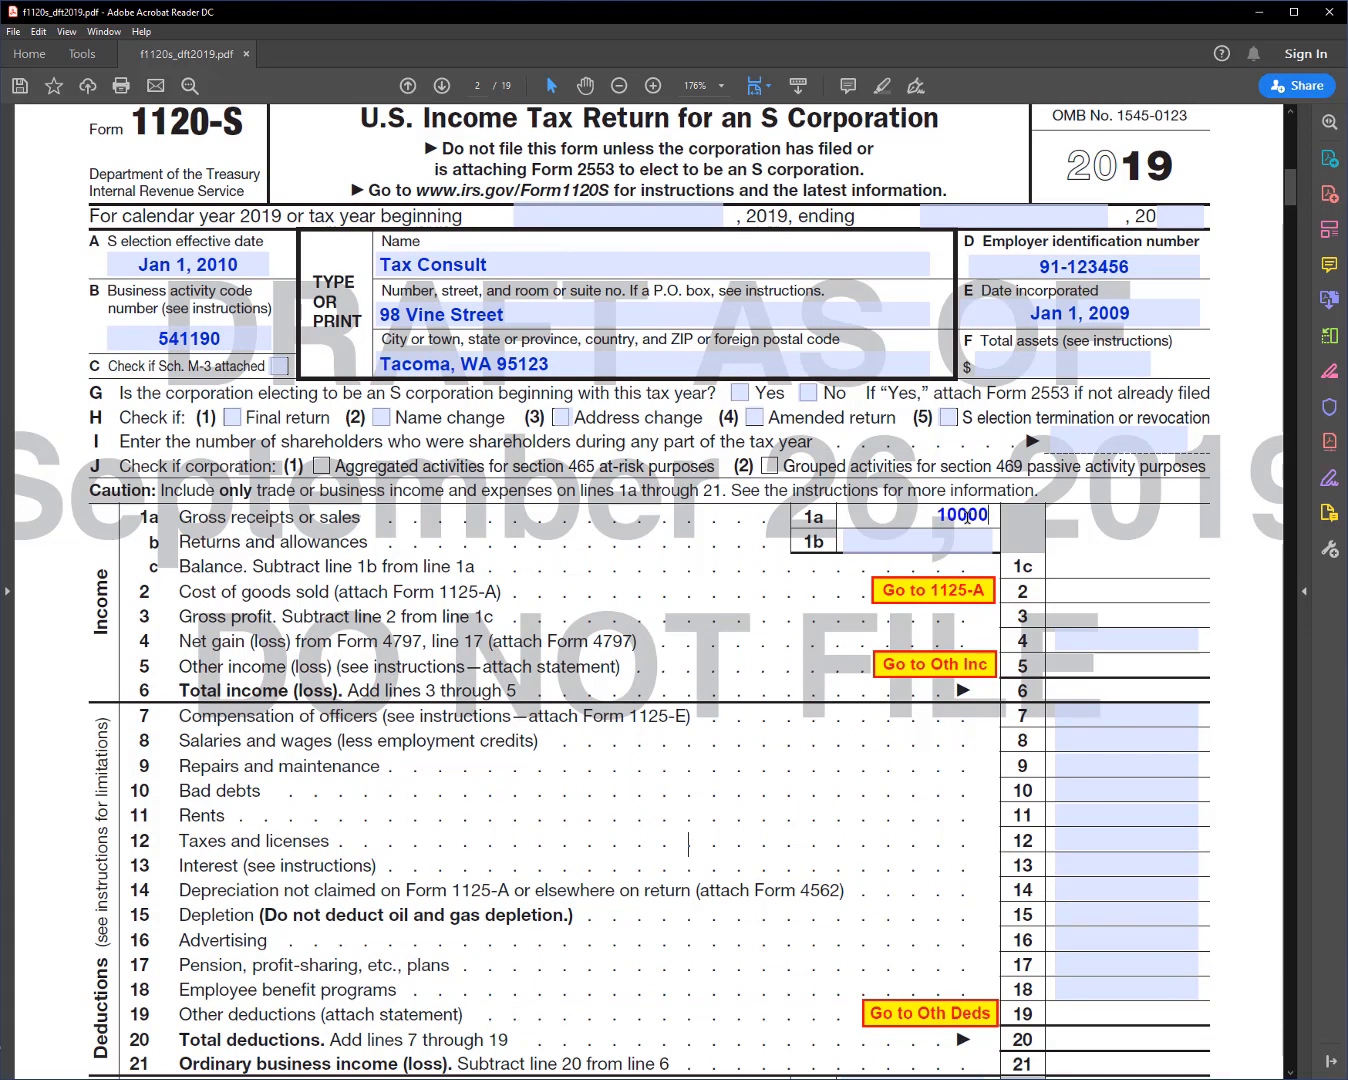
{"action": "type", "text": "0"}
{"action": "key", "text": "Return"}
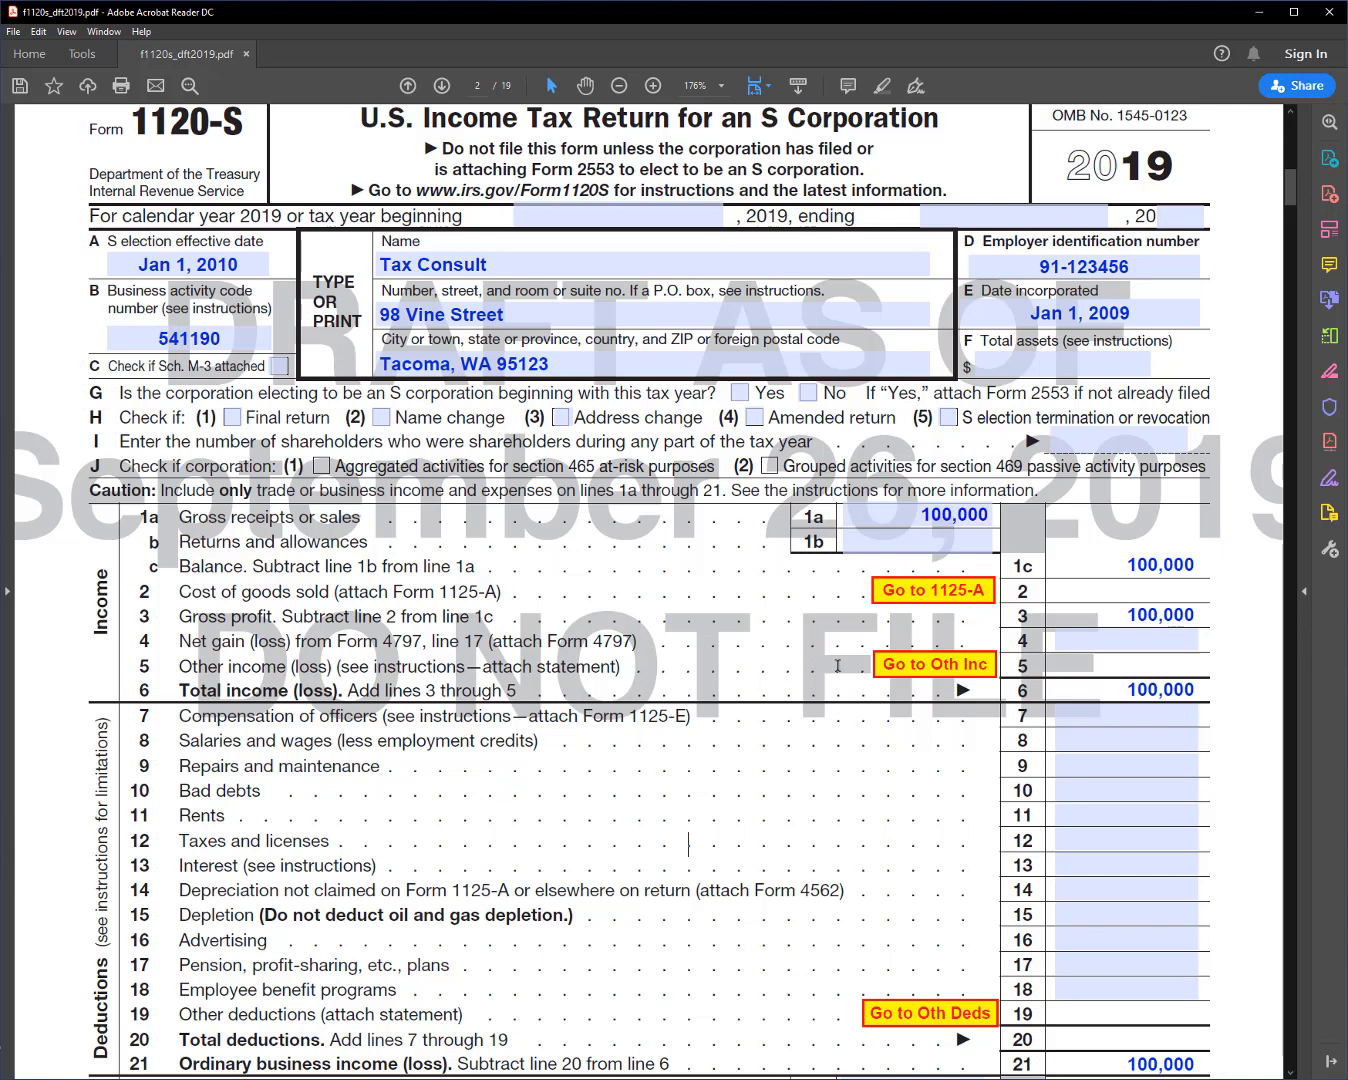
- Enter 50,000 for compensation of officers on line 7
{"action": "left_click", "coordinate": [1073, 707]}
{"action": "scroll", "coordinate": [905, 706], "scroll_direction": "down", "scroll_amount": 2}
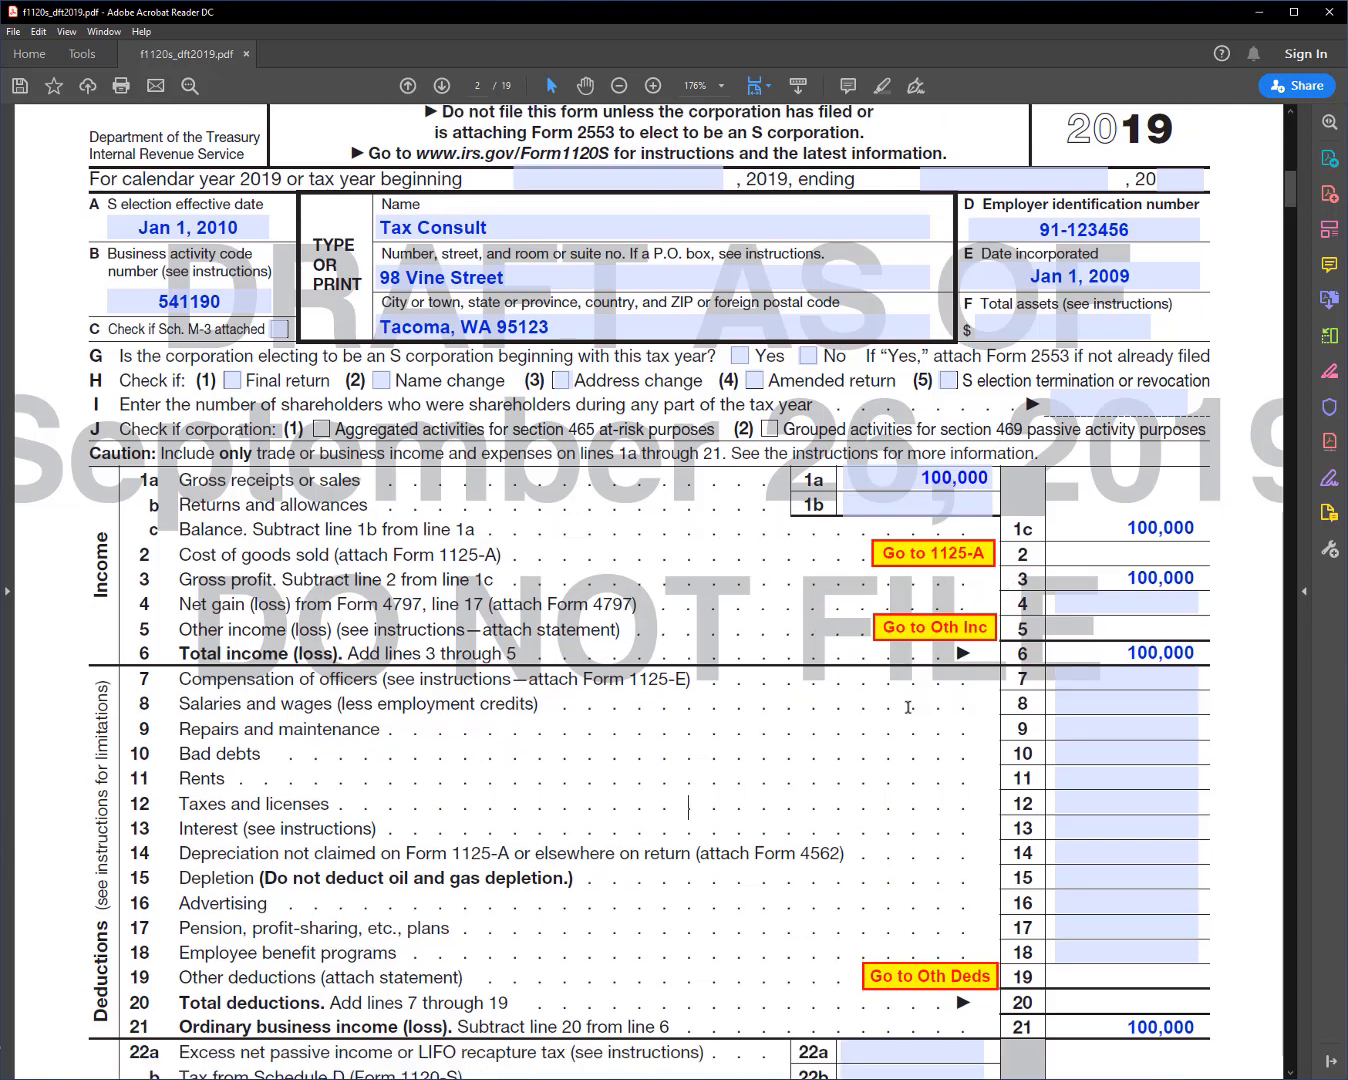
{"action": "scroll", "coordinate": [907, 706], "scroll_direction": "down", "scroll_amount": 1}
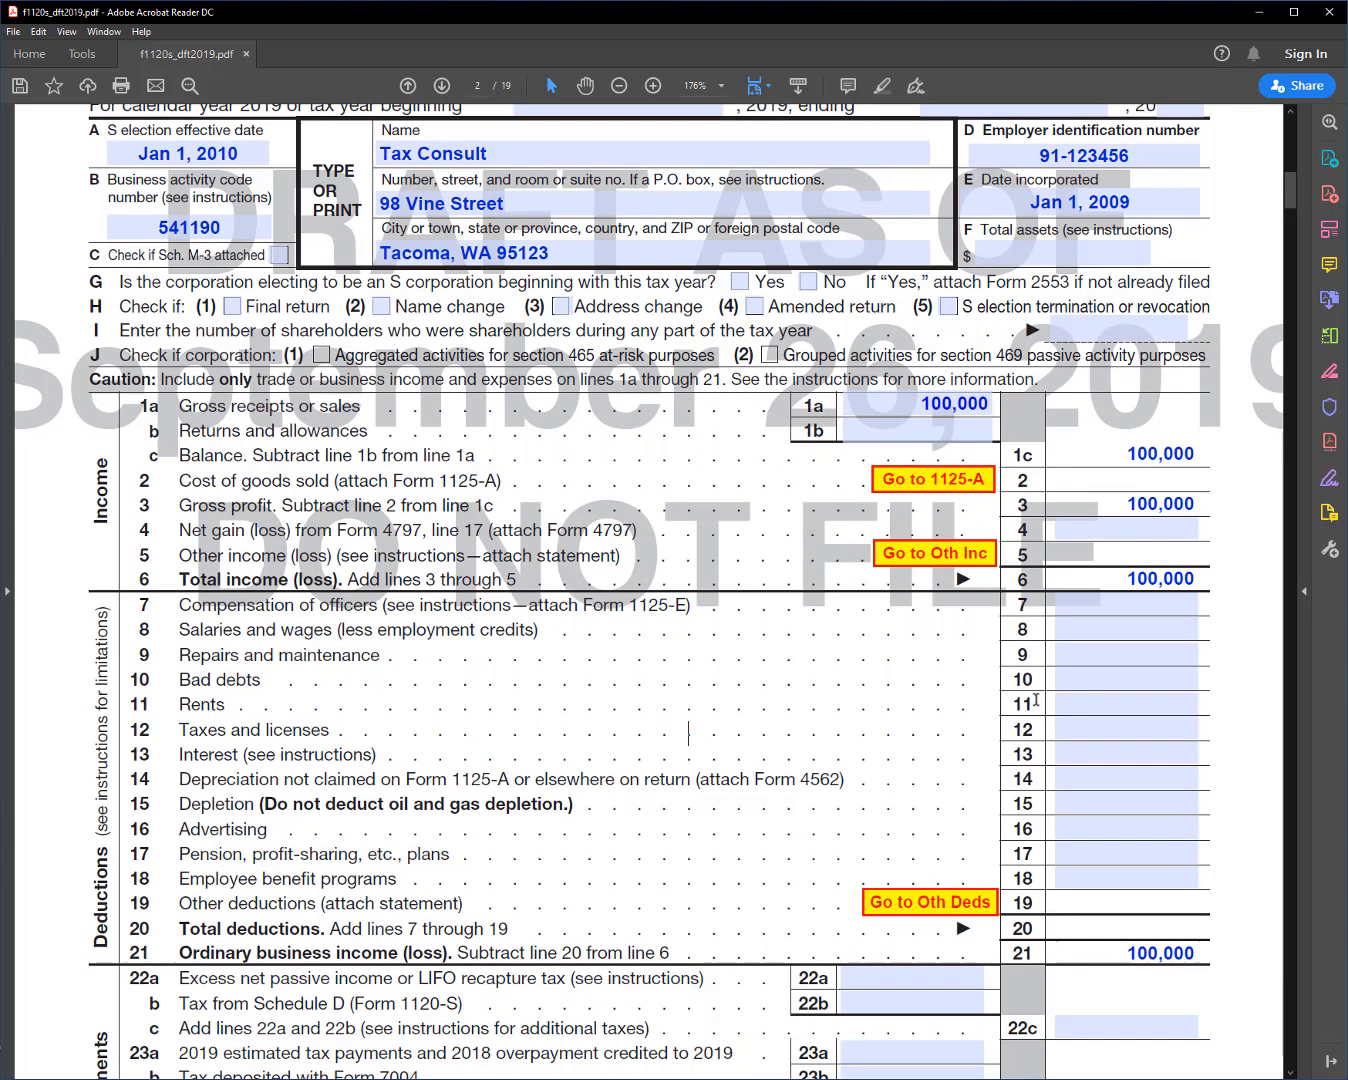
{"action": "left_click", "coordinate": [1125, 600]}
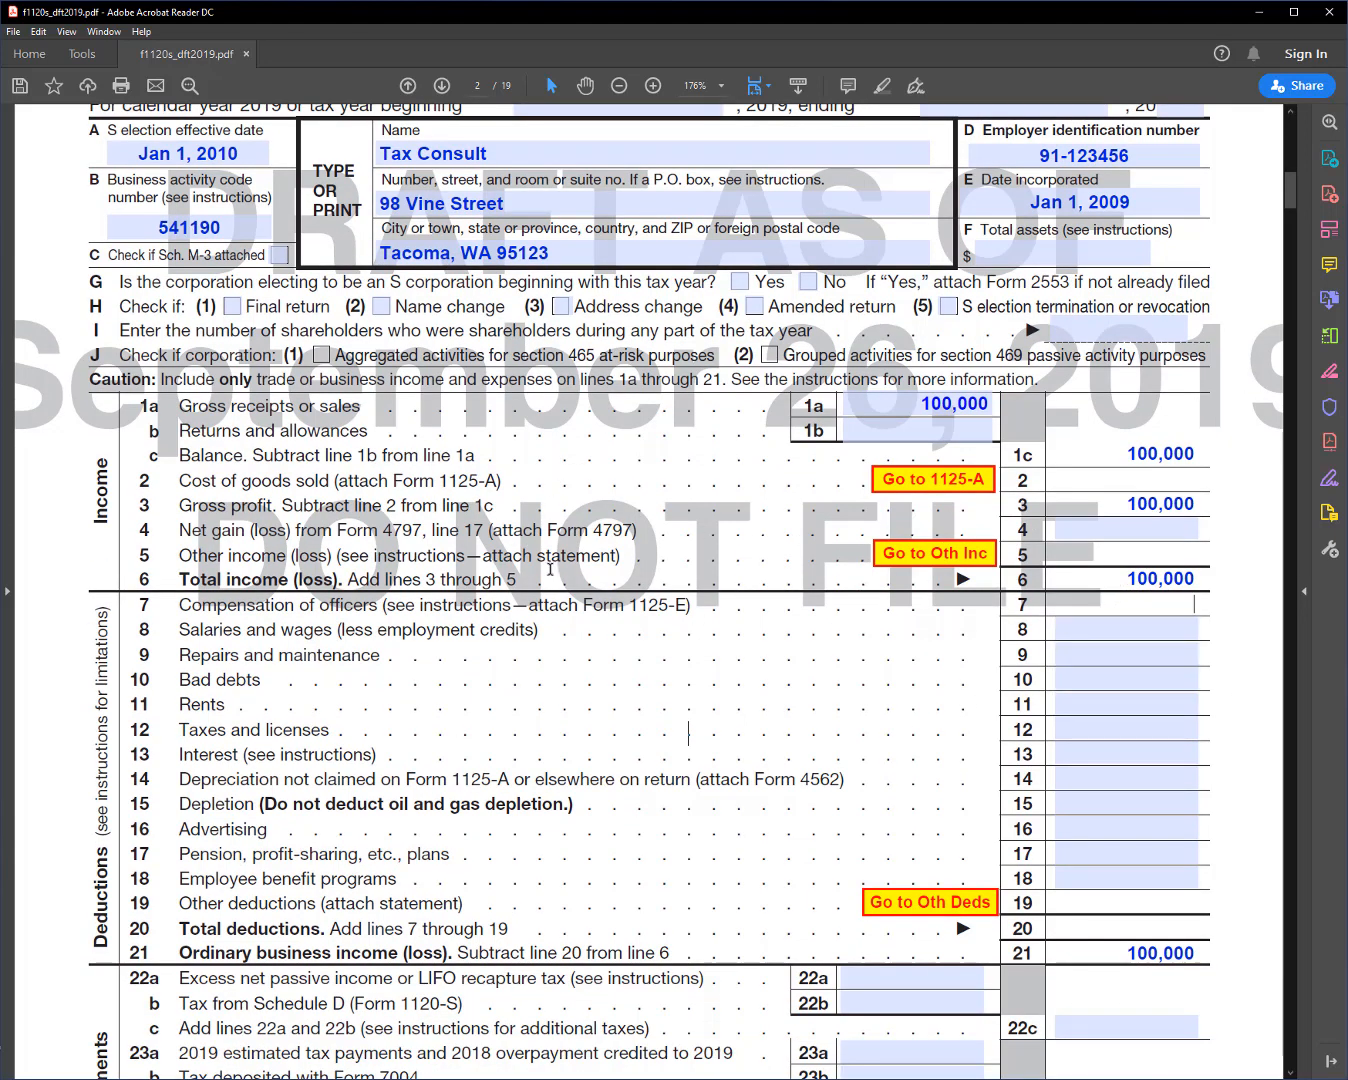
{"action": "type", "text": "50000"}
{"action": "key", "text": "Return"}
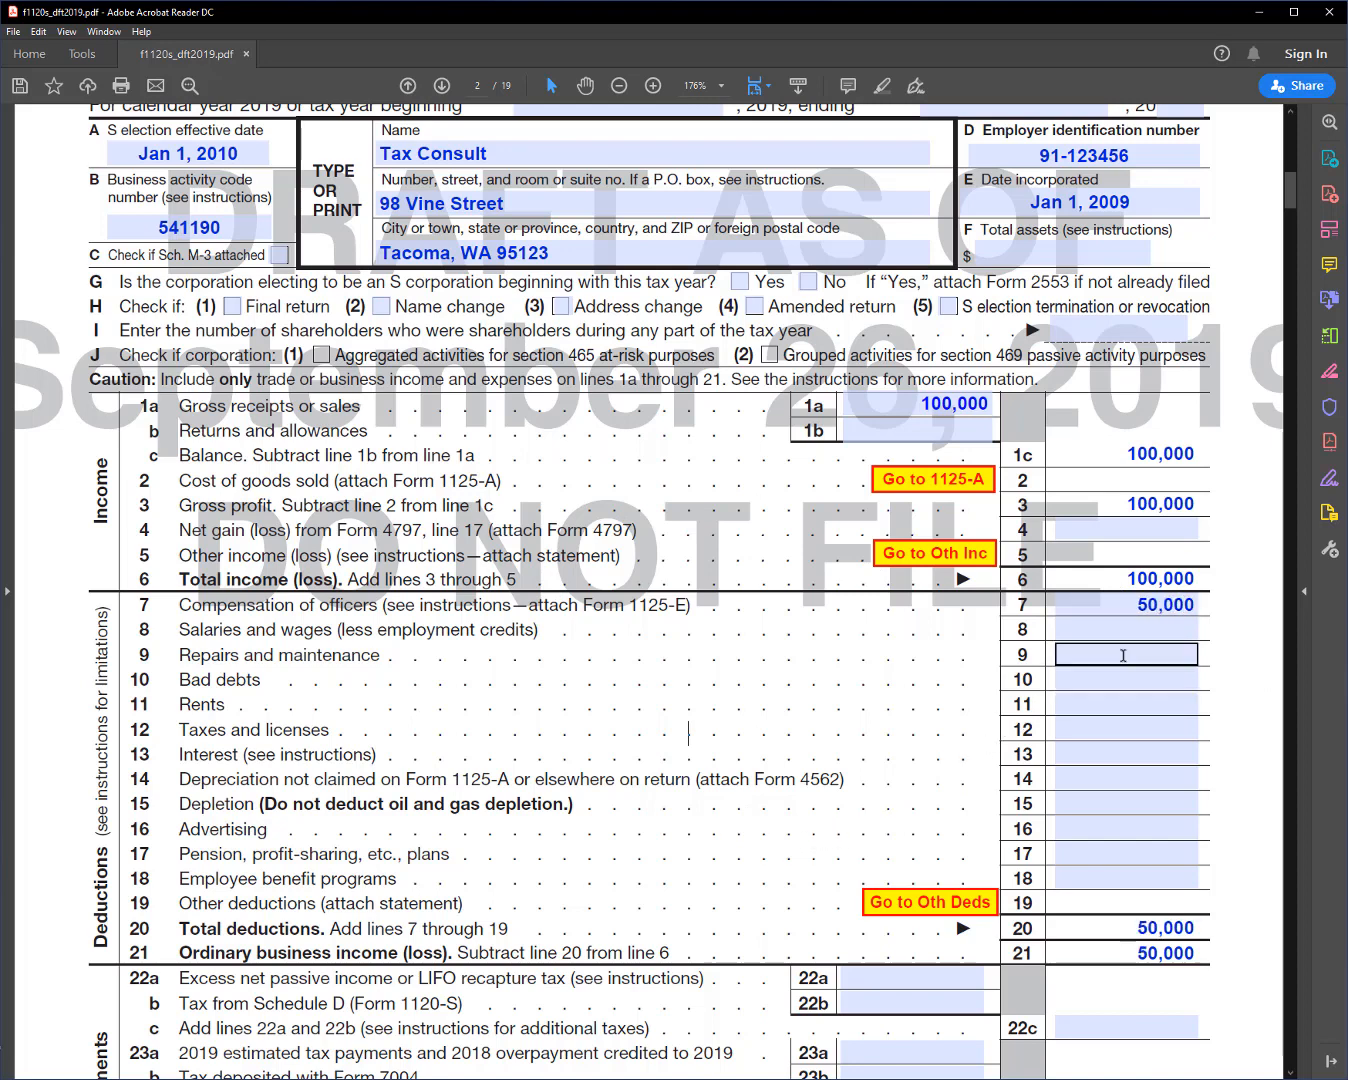
- Enter 20,000 for salaries and wages on line 8
{"action": "left_click", "coordinate": [1126, 625]}
{"action": "type", "text": "20"}
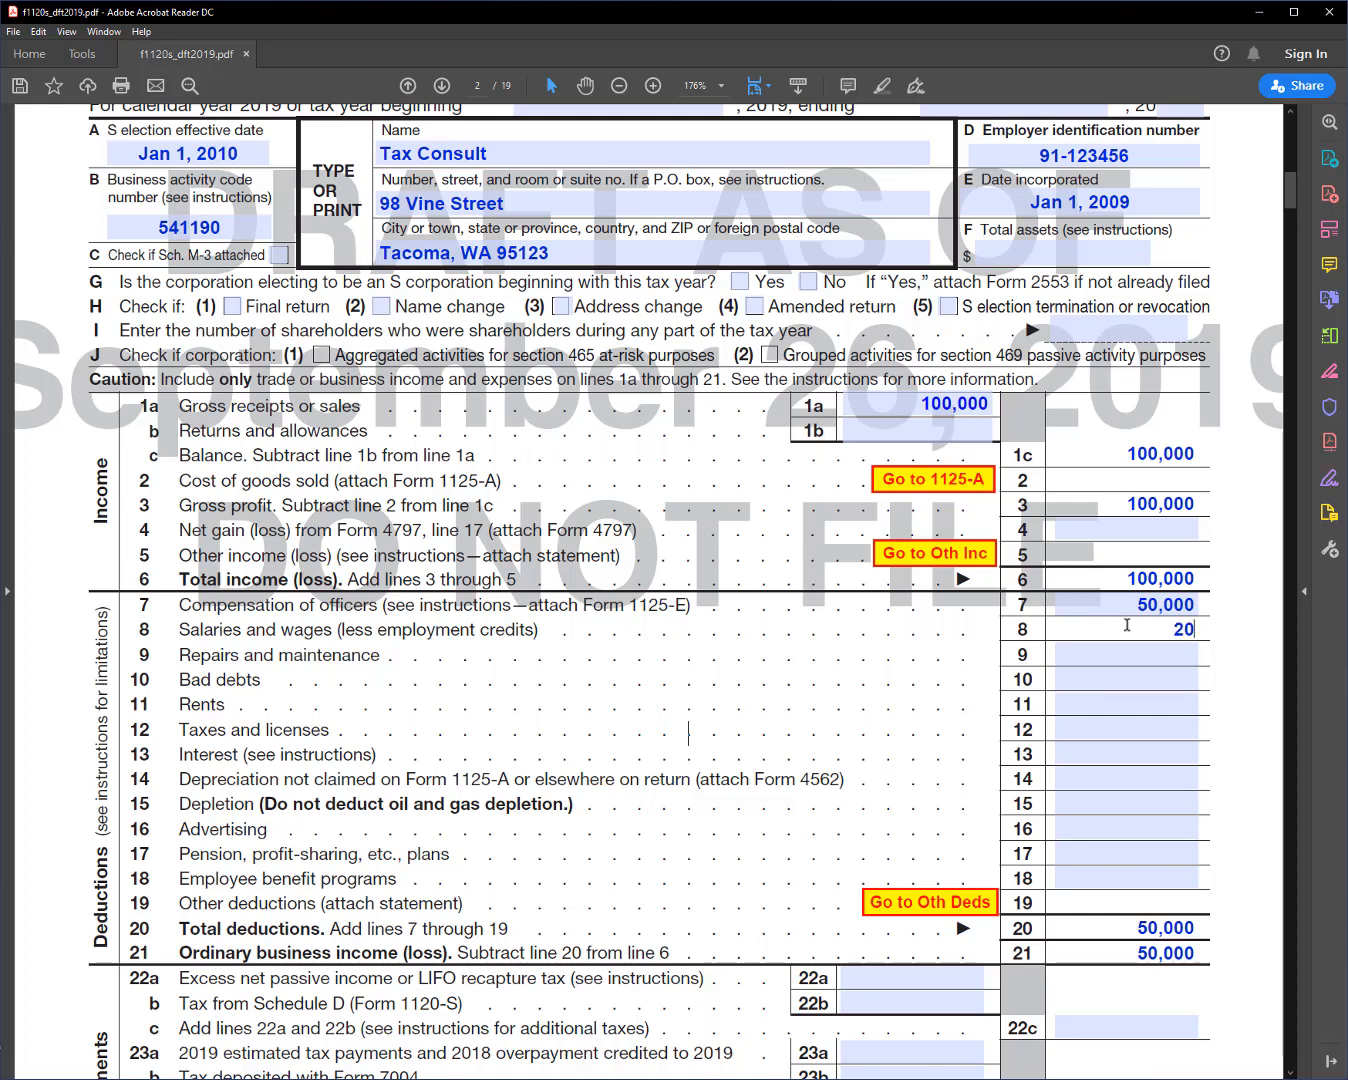
{"action": "type", "text": "000"}
{"action": "key", "text": "Return"}
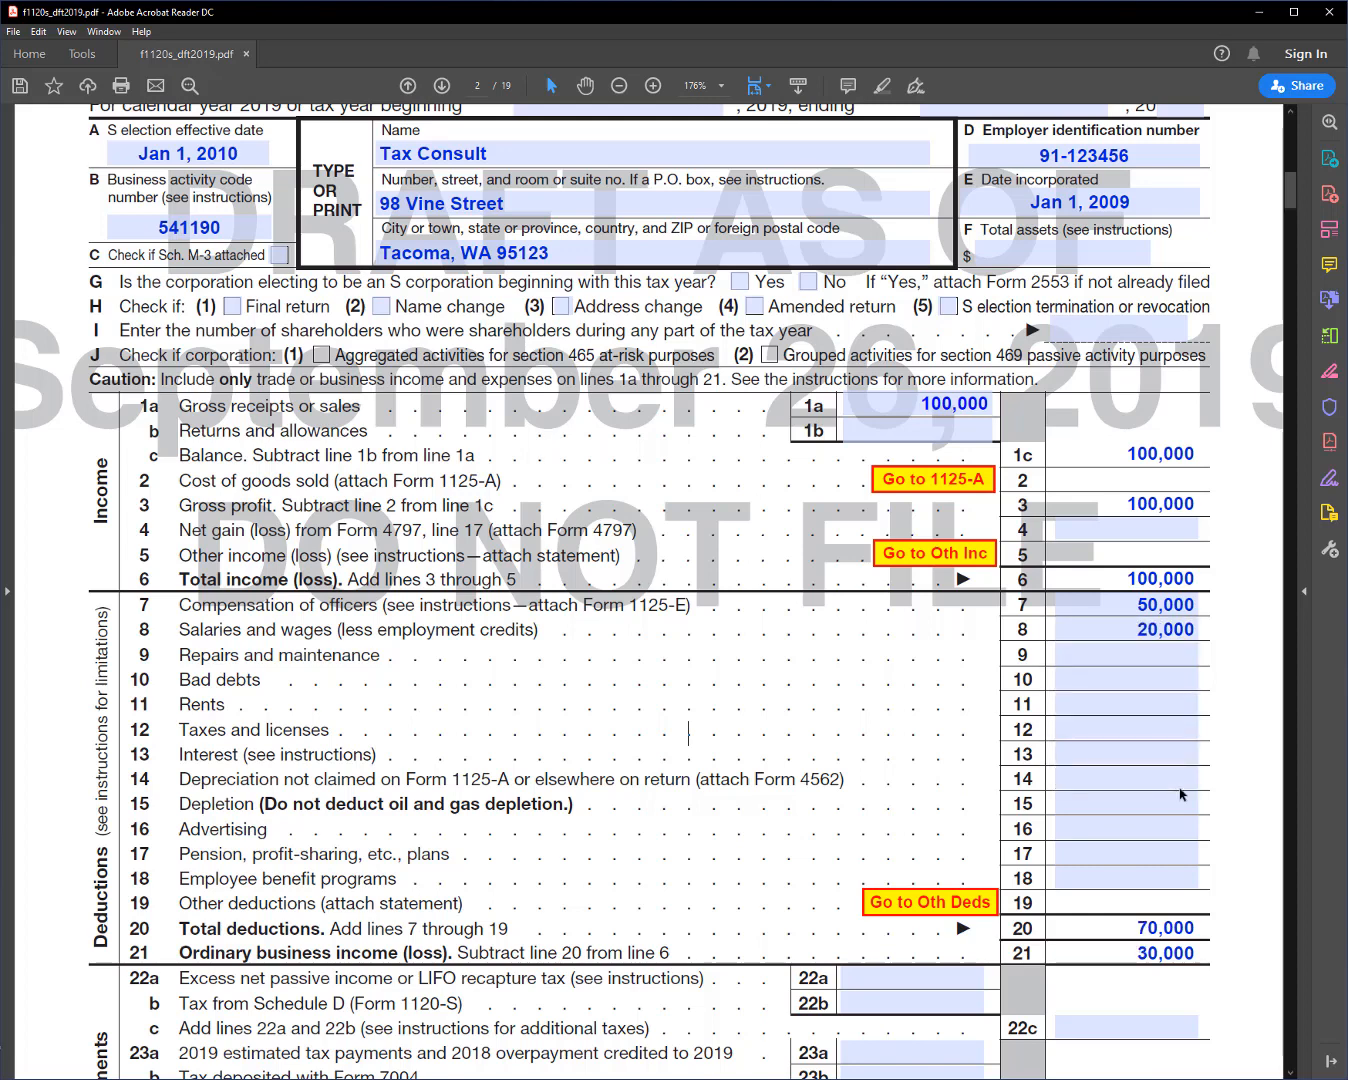
- Enter 12,000 for rents on line 11
{"action": "left_click", "coordinate": [1171, 703]}
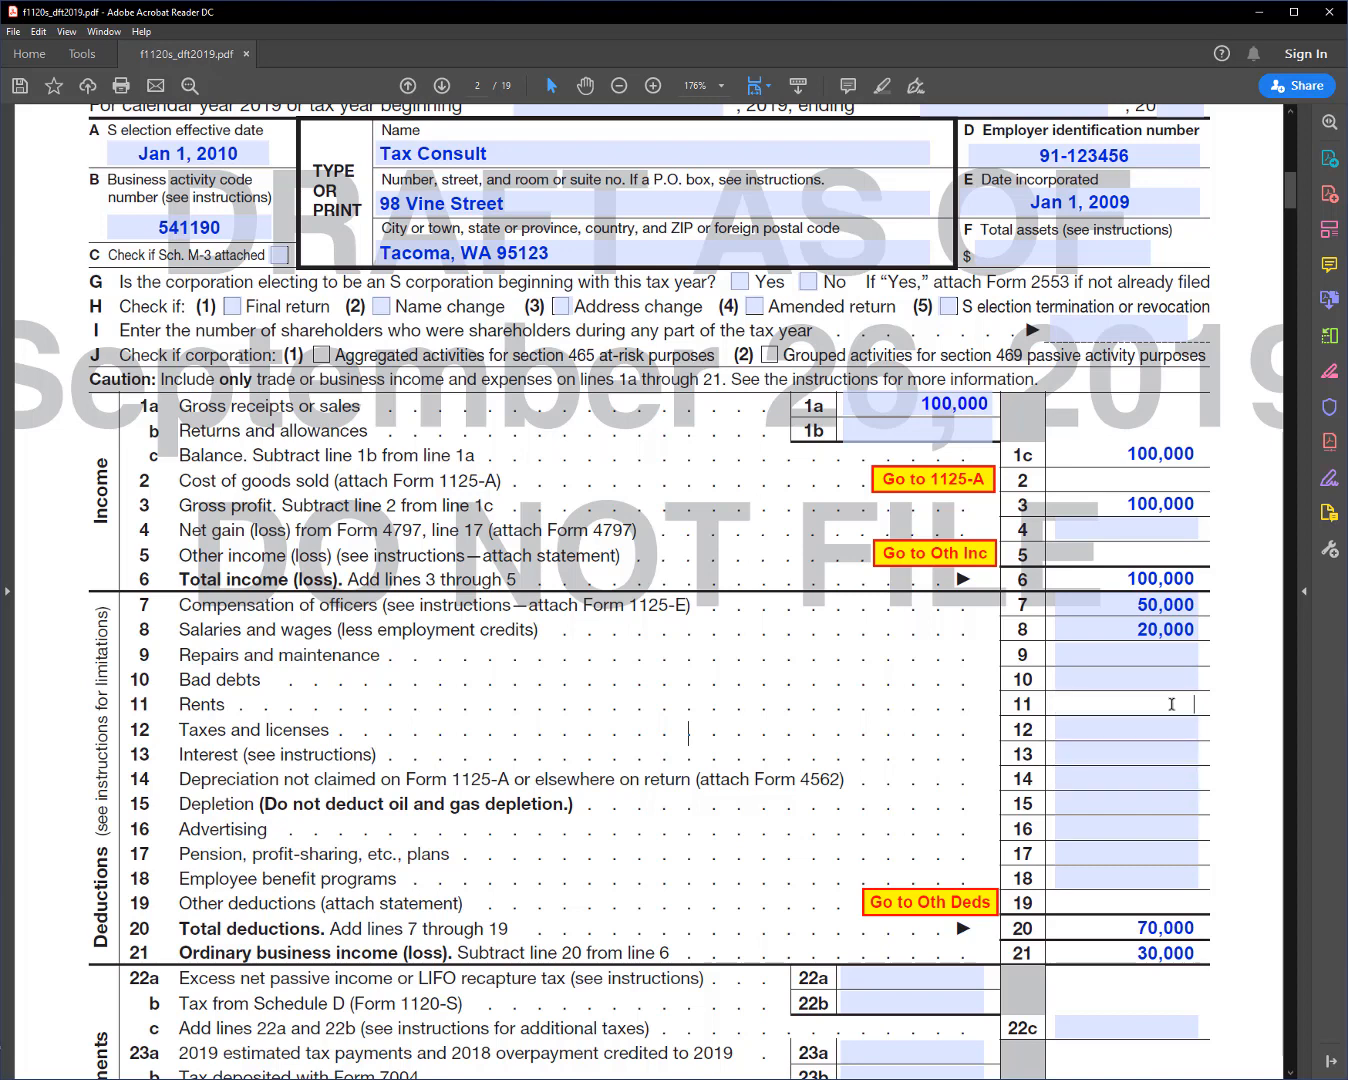
{"action": "type", "text": "132000"}
{"action": "key", "text": "BackSpace"}
{"action": "key", "text": "BackSpace"}
{"action": "key", "text": "BackSpace"}
{"action": "key", "text": "BackSpace"}
{"action": "key", "text": "BackSpace"}
{"action": "key", "text": "BackSpace"}
{"action": "type", "text": "12000"}
{"action": "key", "text": "Return"}
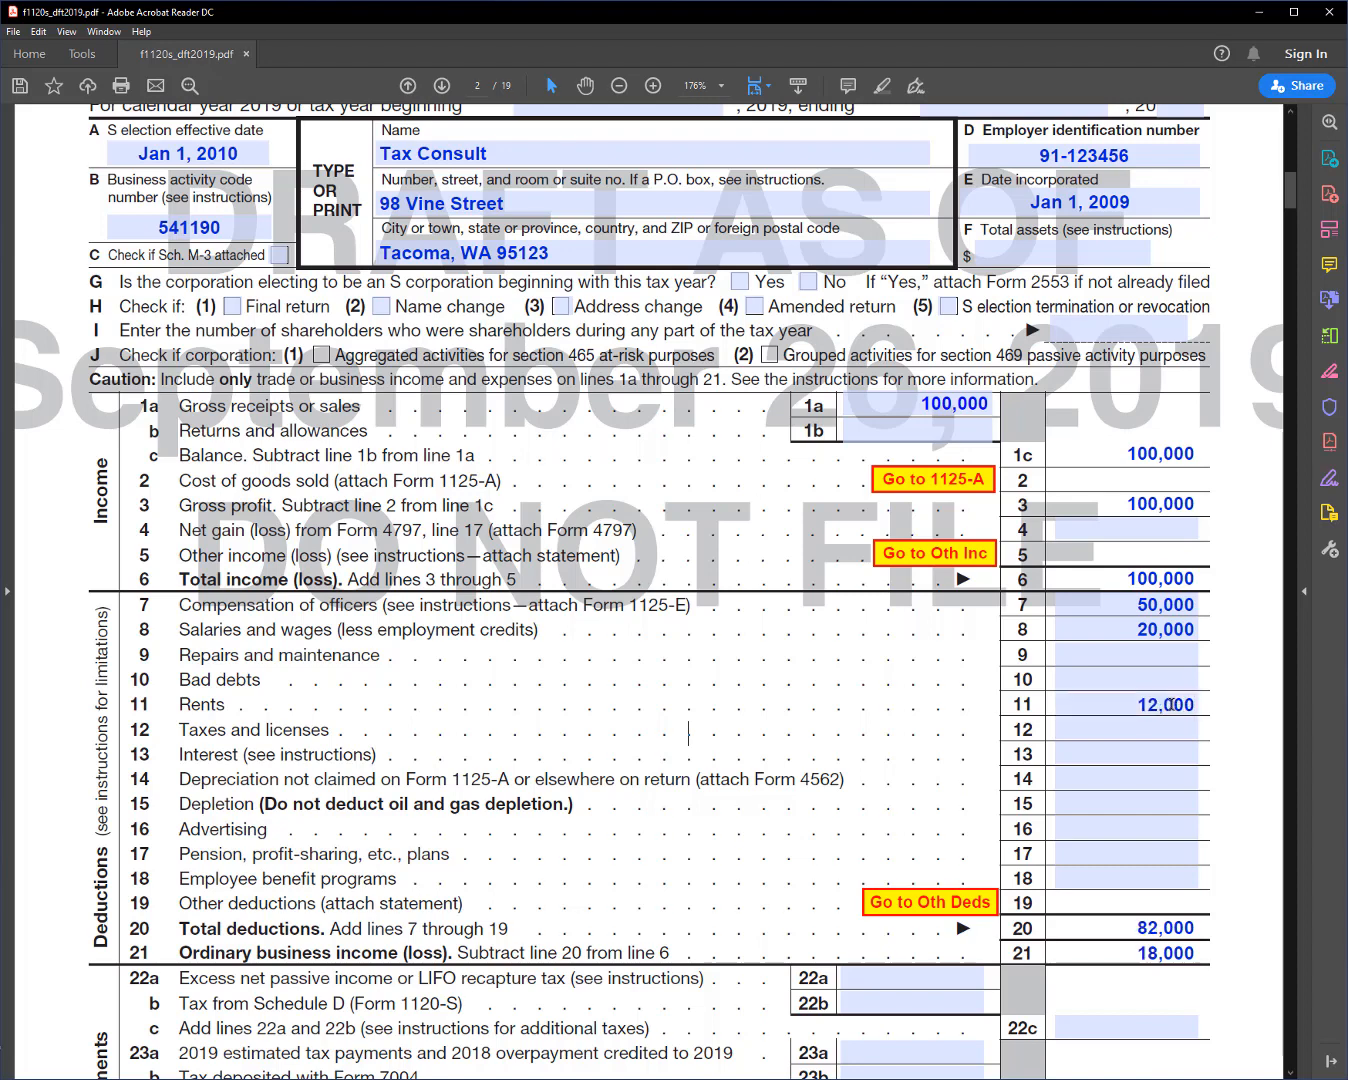
- Enter 2,000 for advertising on line 16
{"action": "left_click", "coordinate": [1171, 828]}
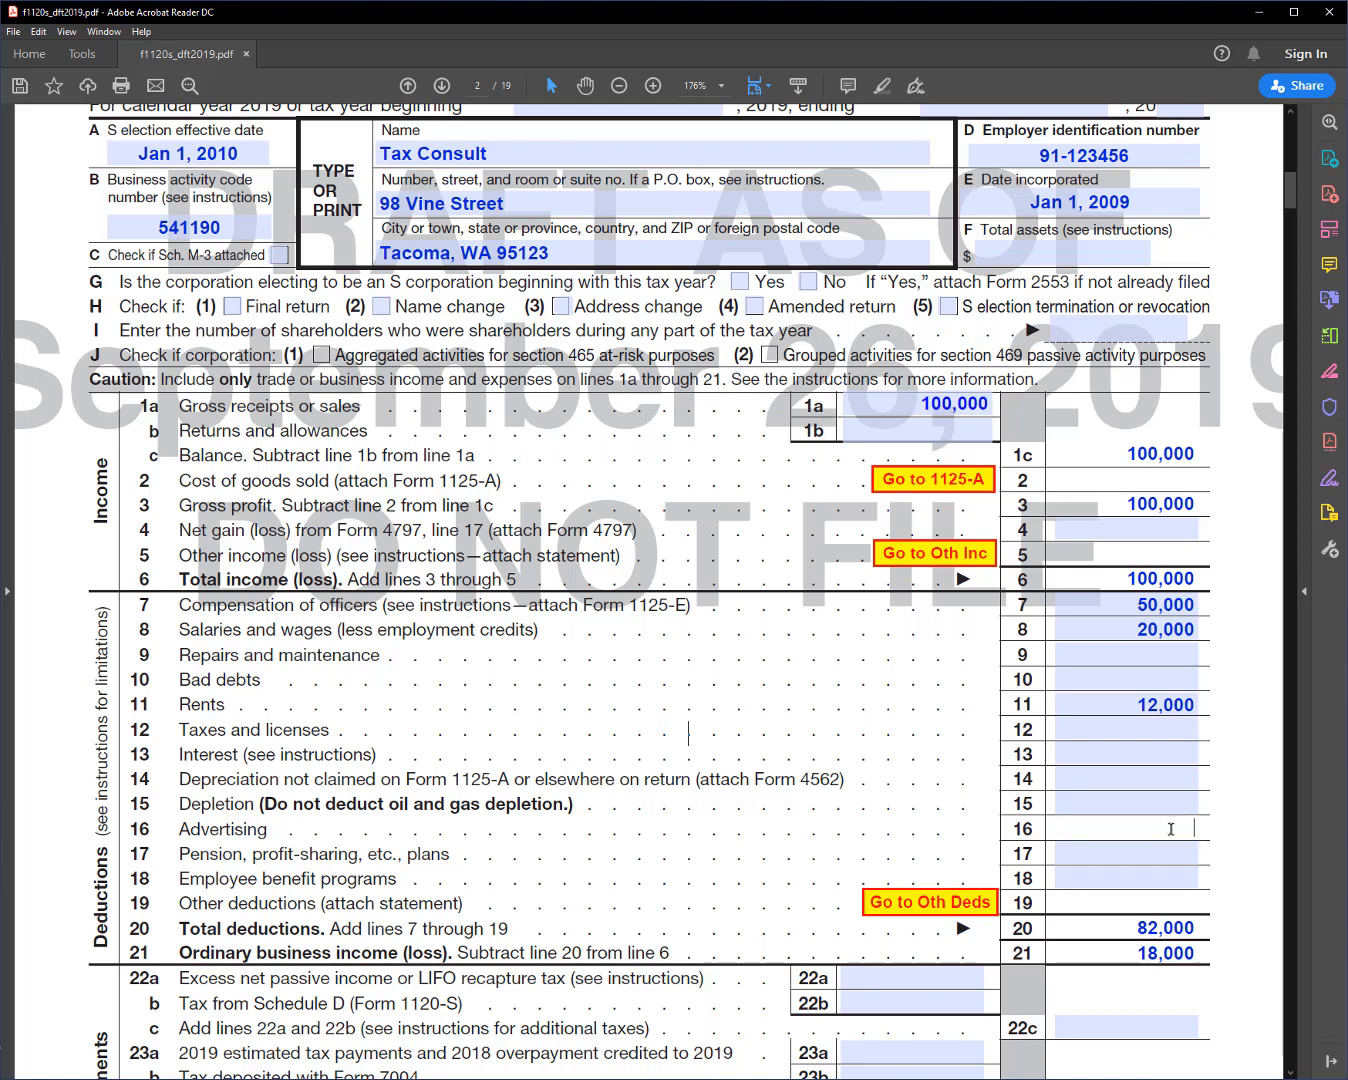
{"action": "type", "text": "2000"}
{"action": "key", "text": "Return"}
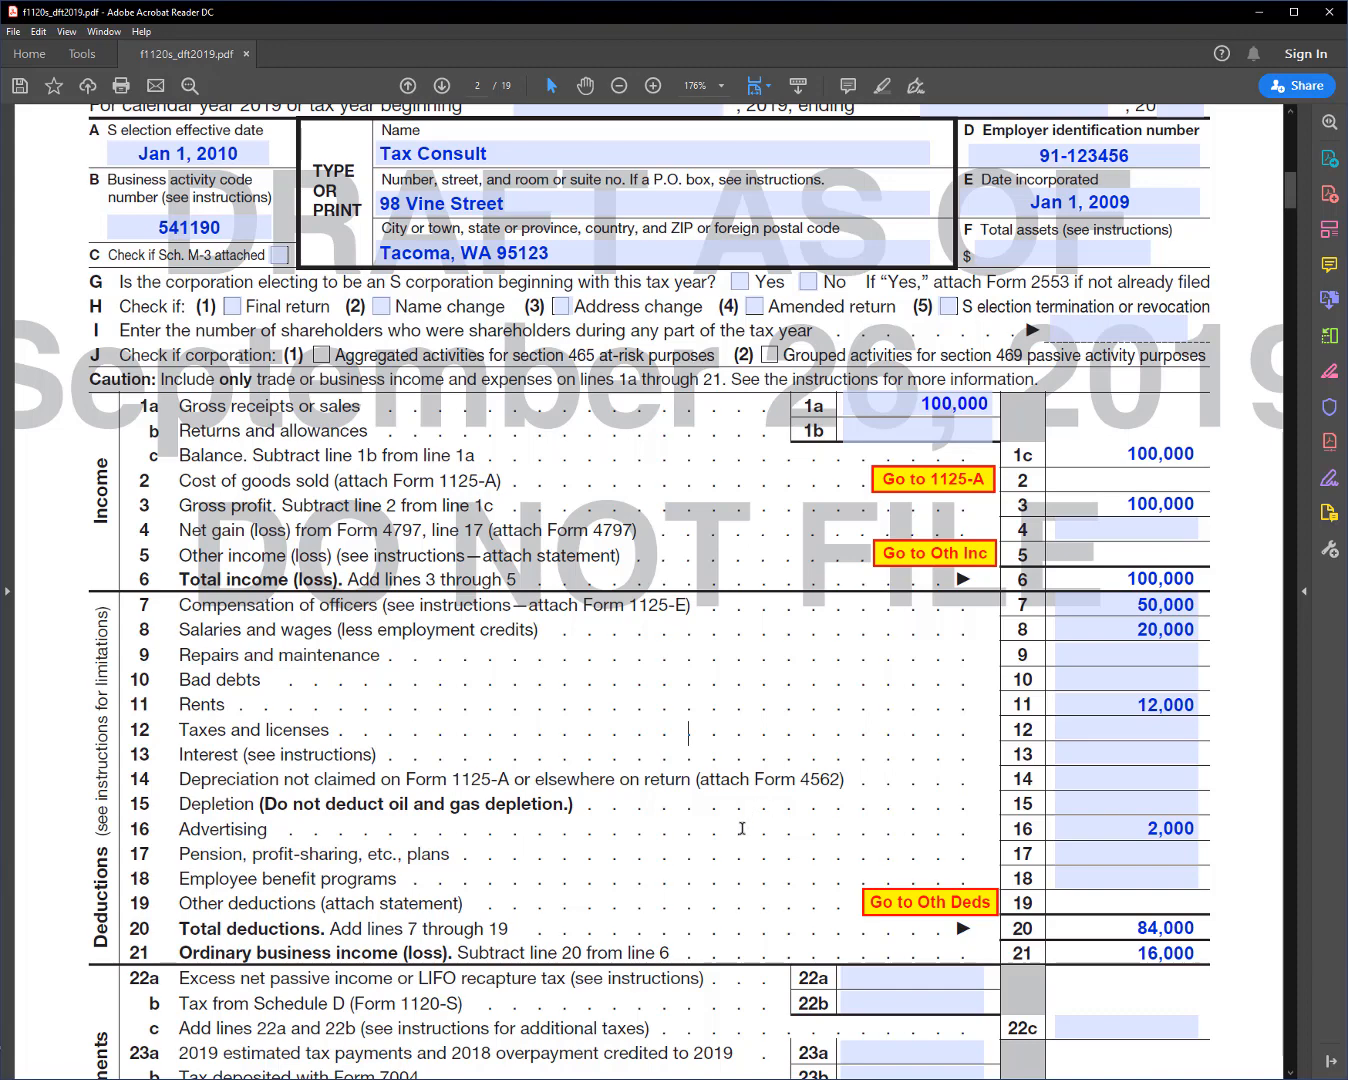
- Go to the form's Navigation Page and open the K-1 Allocation Worksheet from there
{"action": "scroll", "coordinate": [740, 830], "scroll_direction": "up", "scroll_amount": 3}
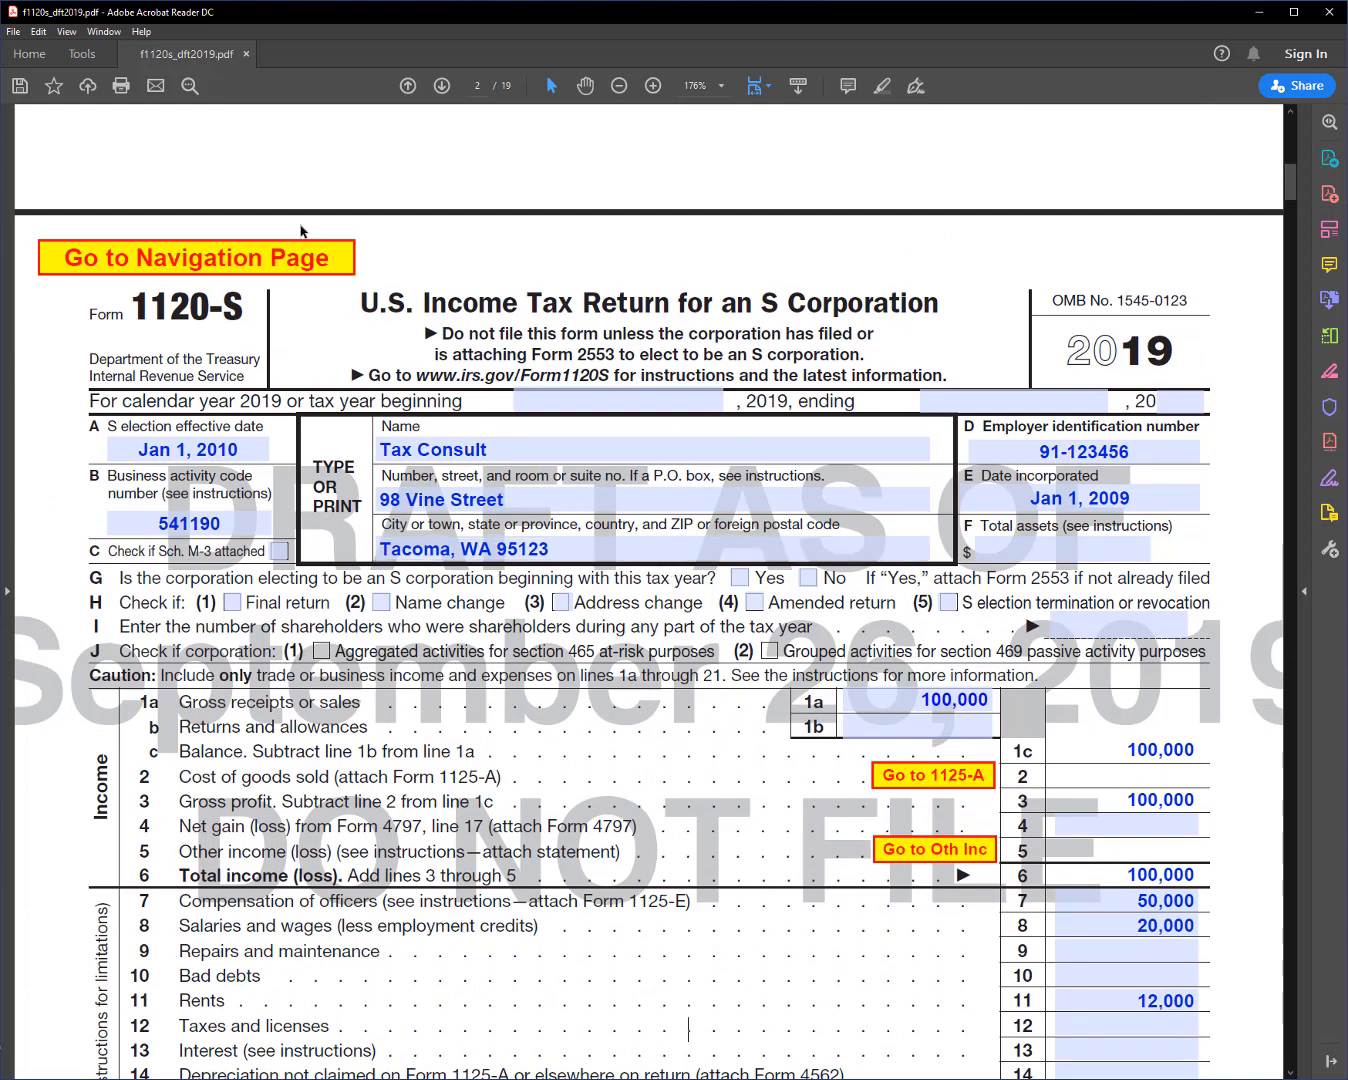
{"action": "left_click", "coordinate": [316, 262]}
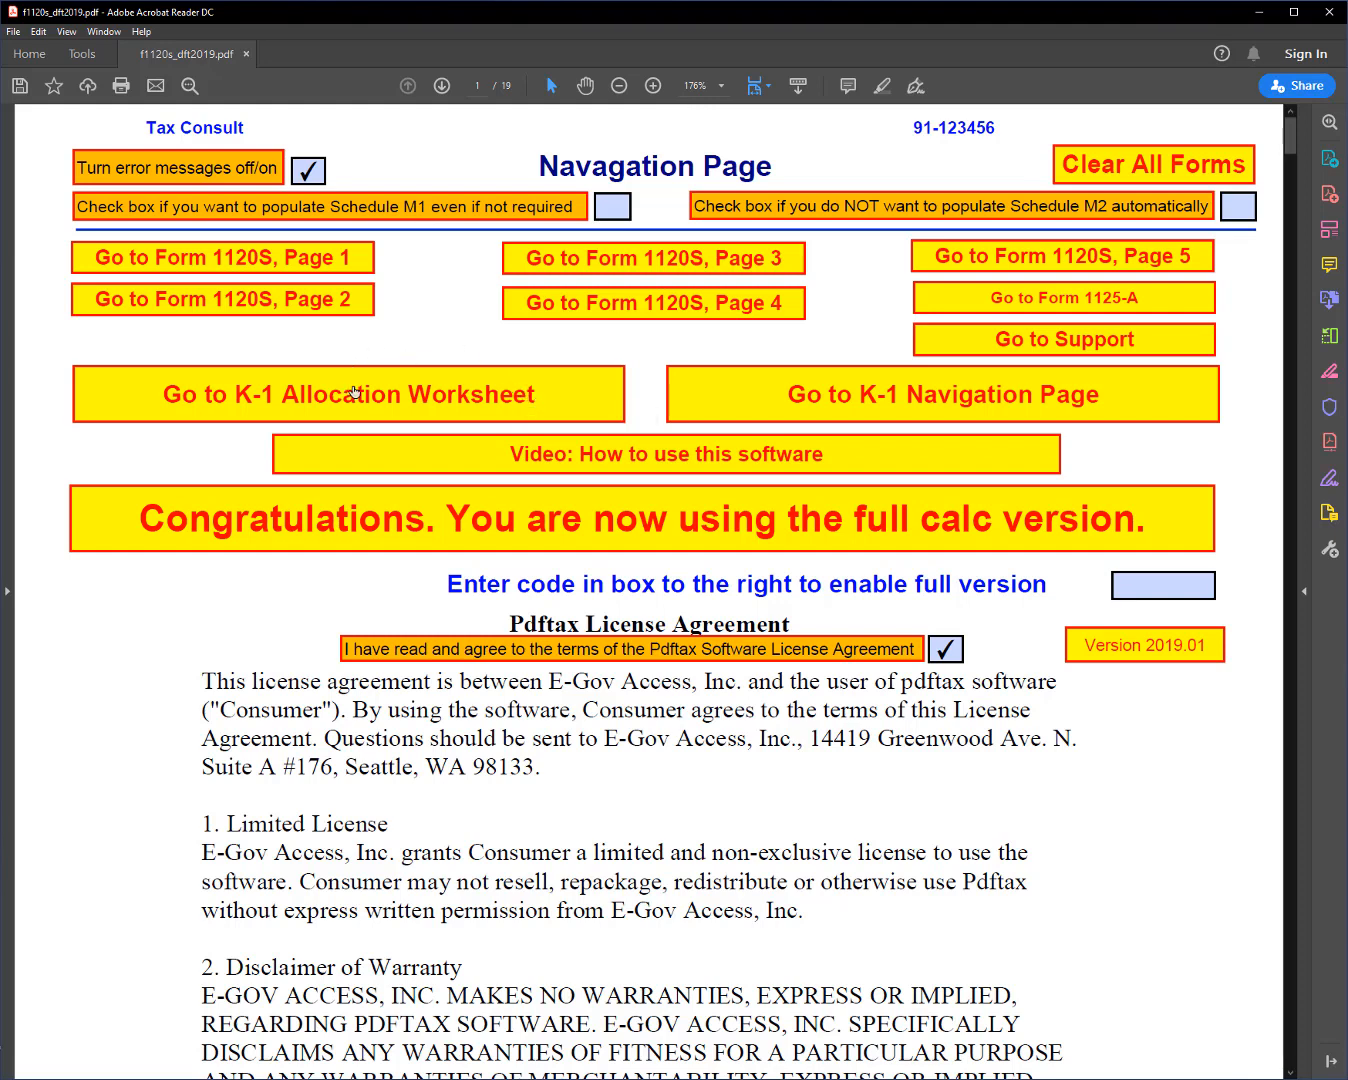
{"action": "left_click", "coordinate": [562, 401]}
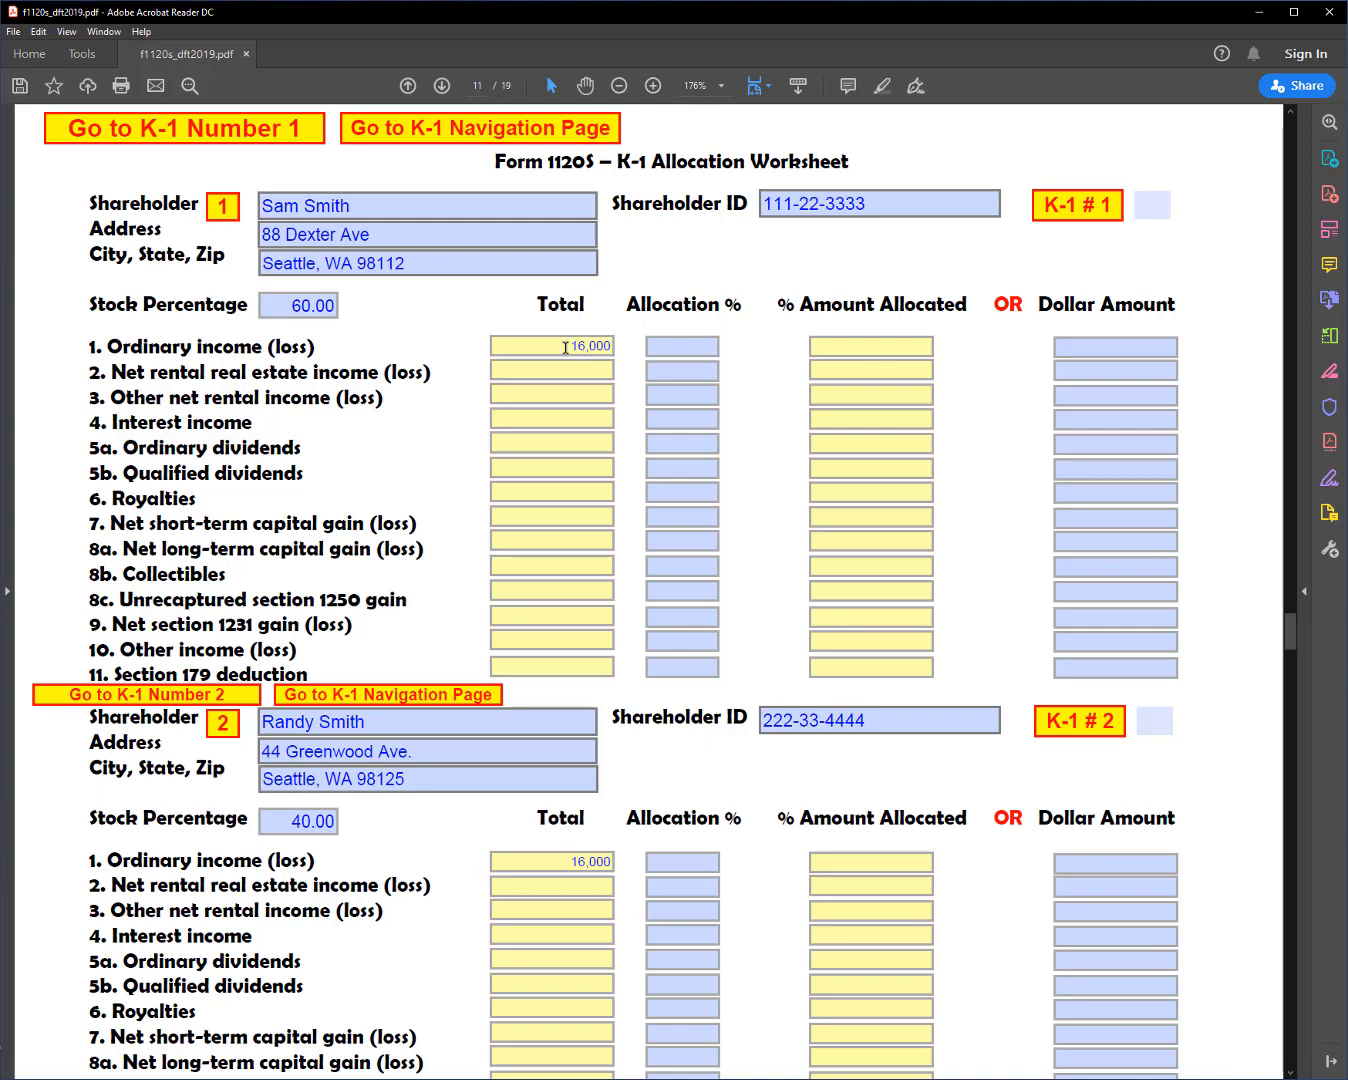
- Set shareholder 1's allocation percentage for ordinary income to 60
{"action": "left_click", "coordinate": [693, 343]}
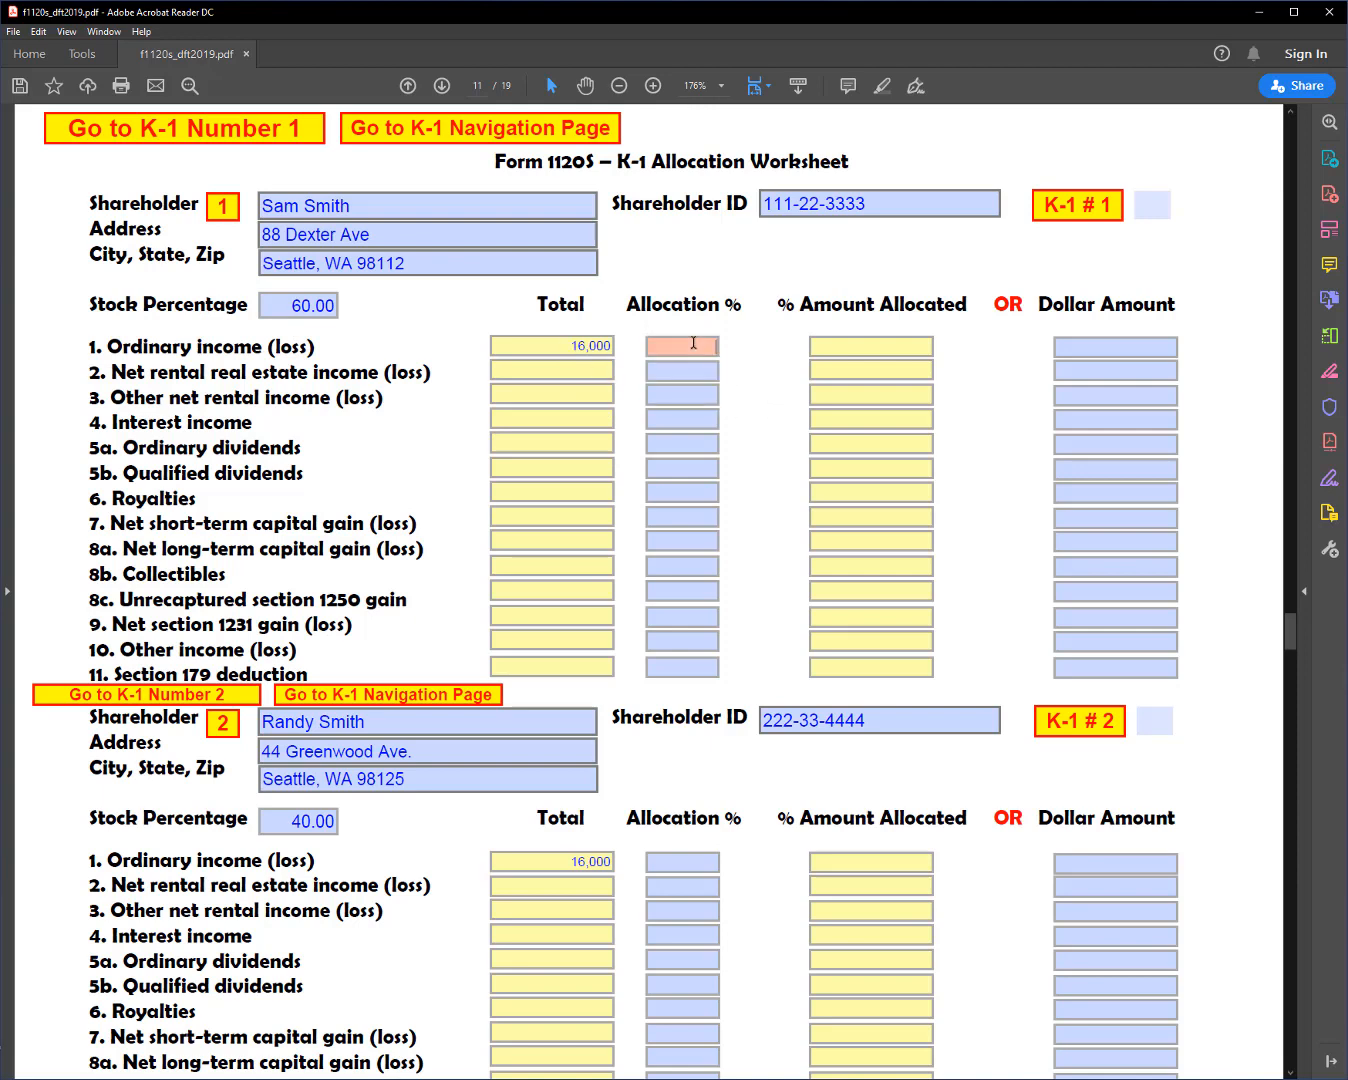
{"action": "type", "text": "50"}
{"action": "key", "text": "Return"}
{"action": "left_click", "coordinate": [684, 345]}
{"action": "type", "text": "60"}
{"action": "key", "text": "Return"}
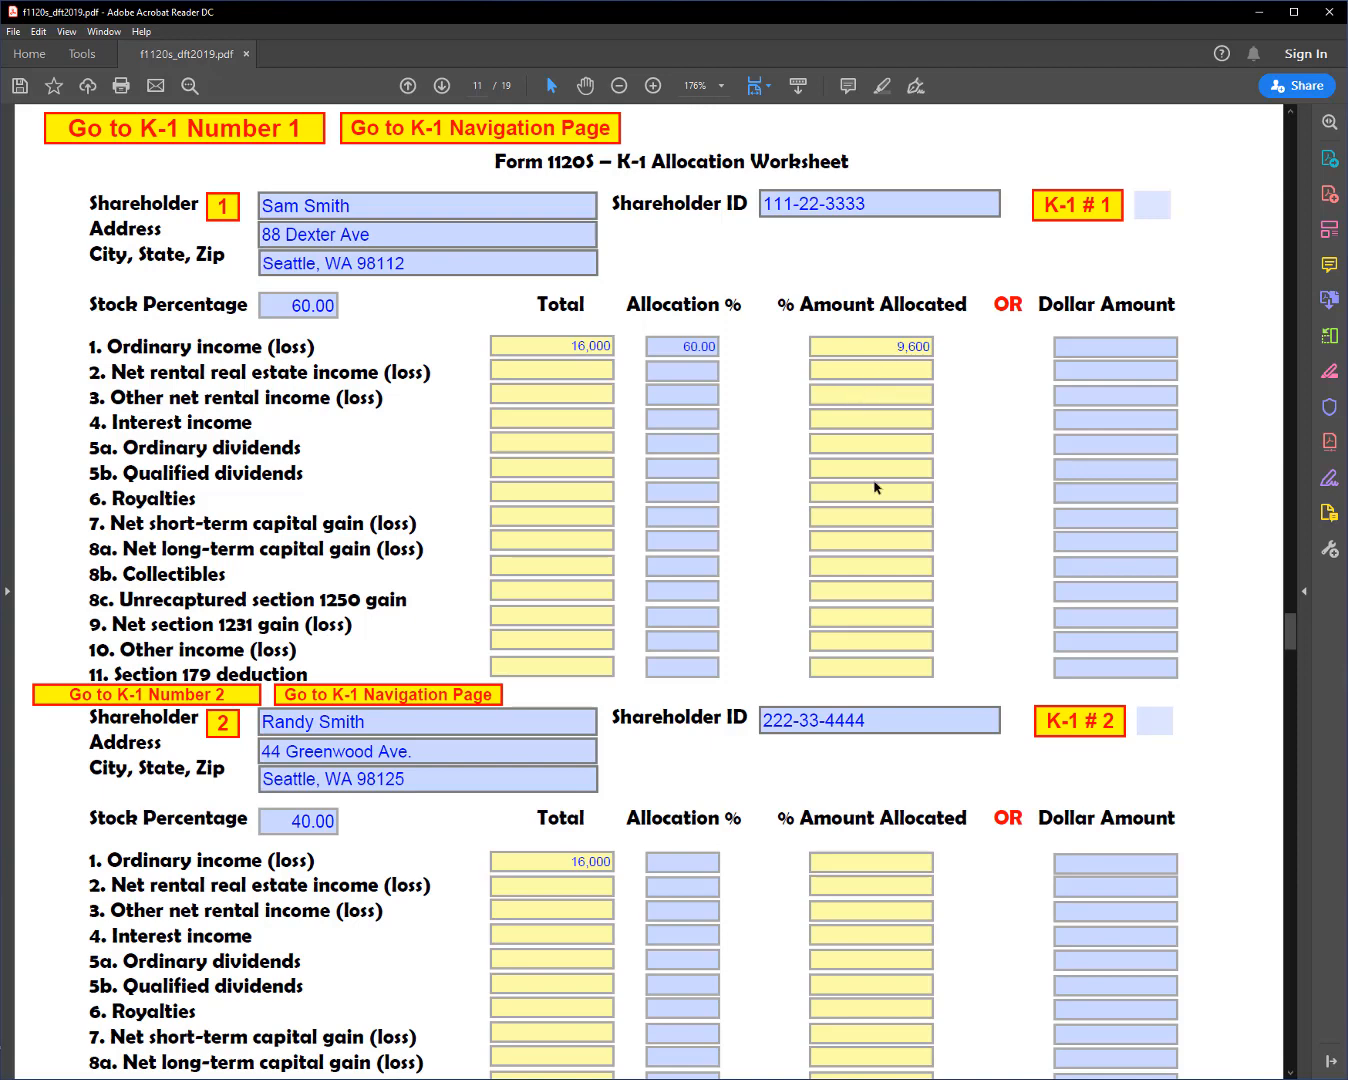
- Set shareholder 2's allocation percentage for ordinary income to 40
{"action": "scroll", "coordinate": [760, 761], "scroll_direction": "up", "scroll_amount": 1}
{"action": "left_click", "coordinate": [712, 898]}
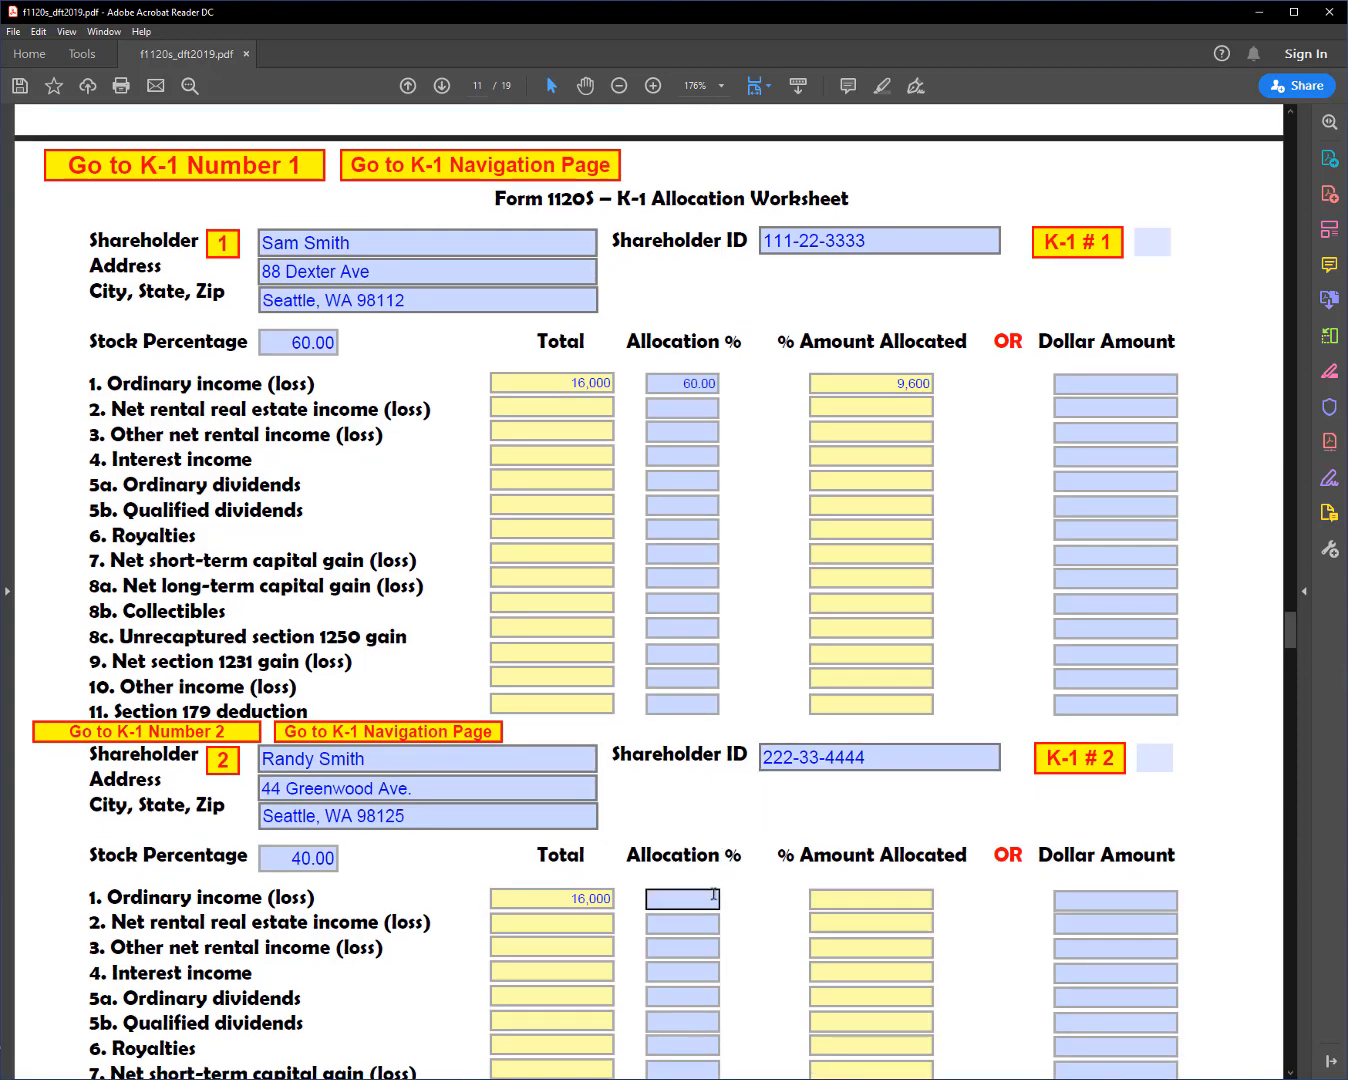
{"action": "type", "text": "4"}
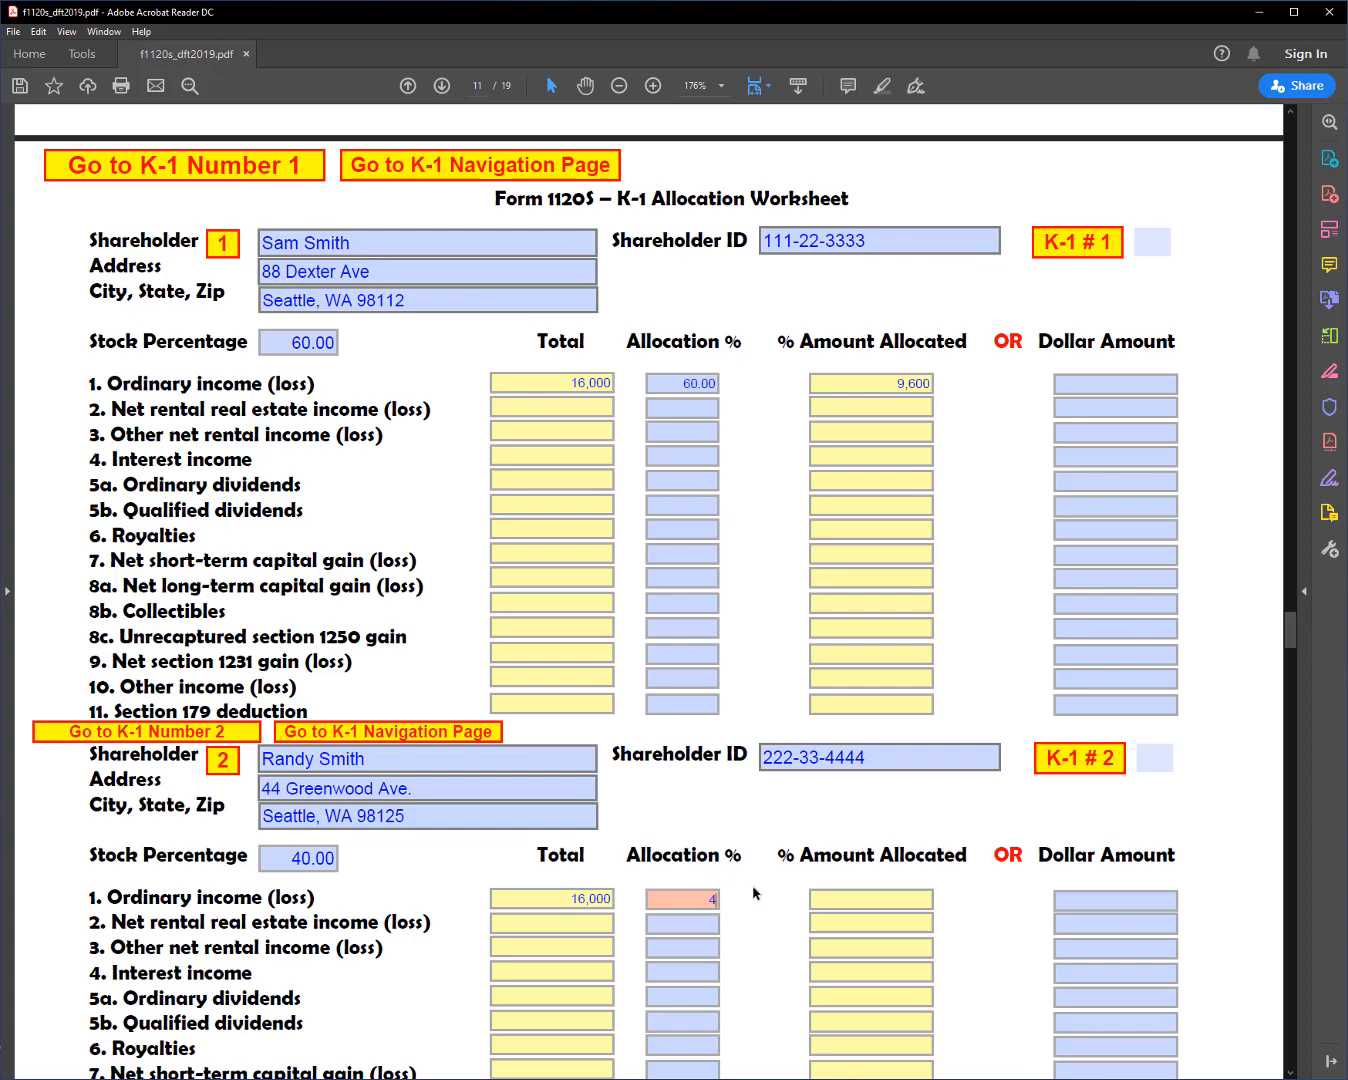
{"action": "type", "text": "0"}
{"action": "key", "text": "Return"}
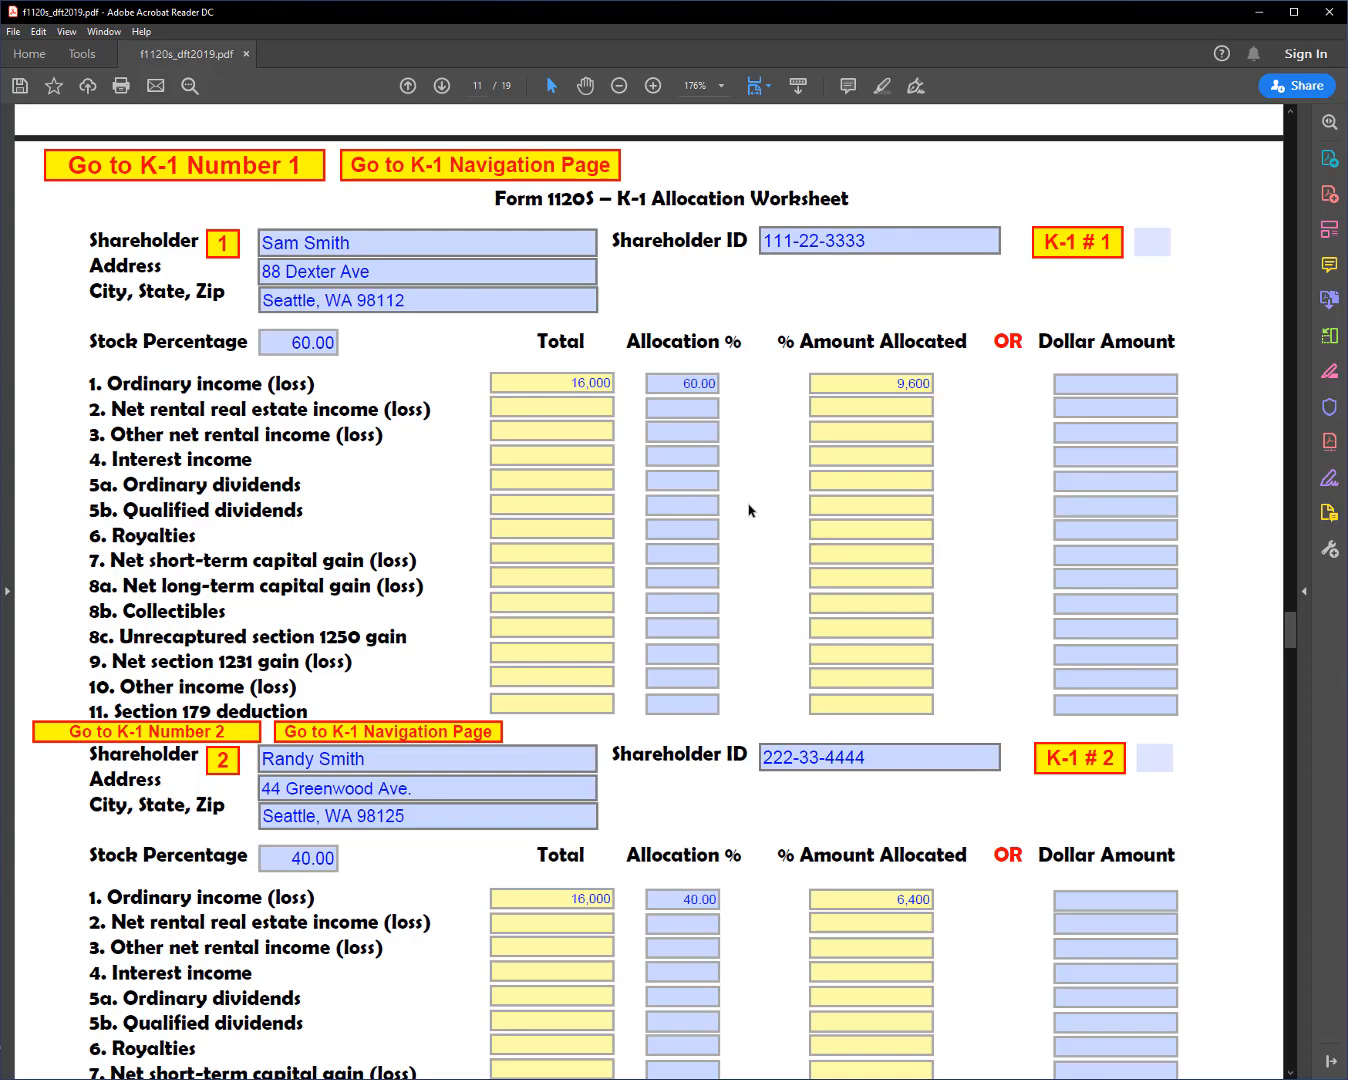
- Review the completed Schedule K-1 Number 1 and K-1 Number 2 from the allocation worksheet
{"action": "left_click", "coordinate": [236, 167]}
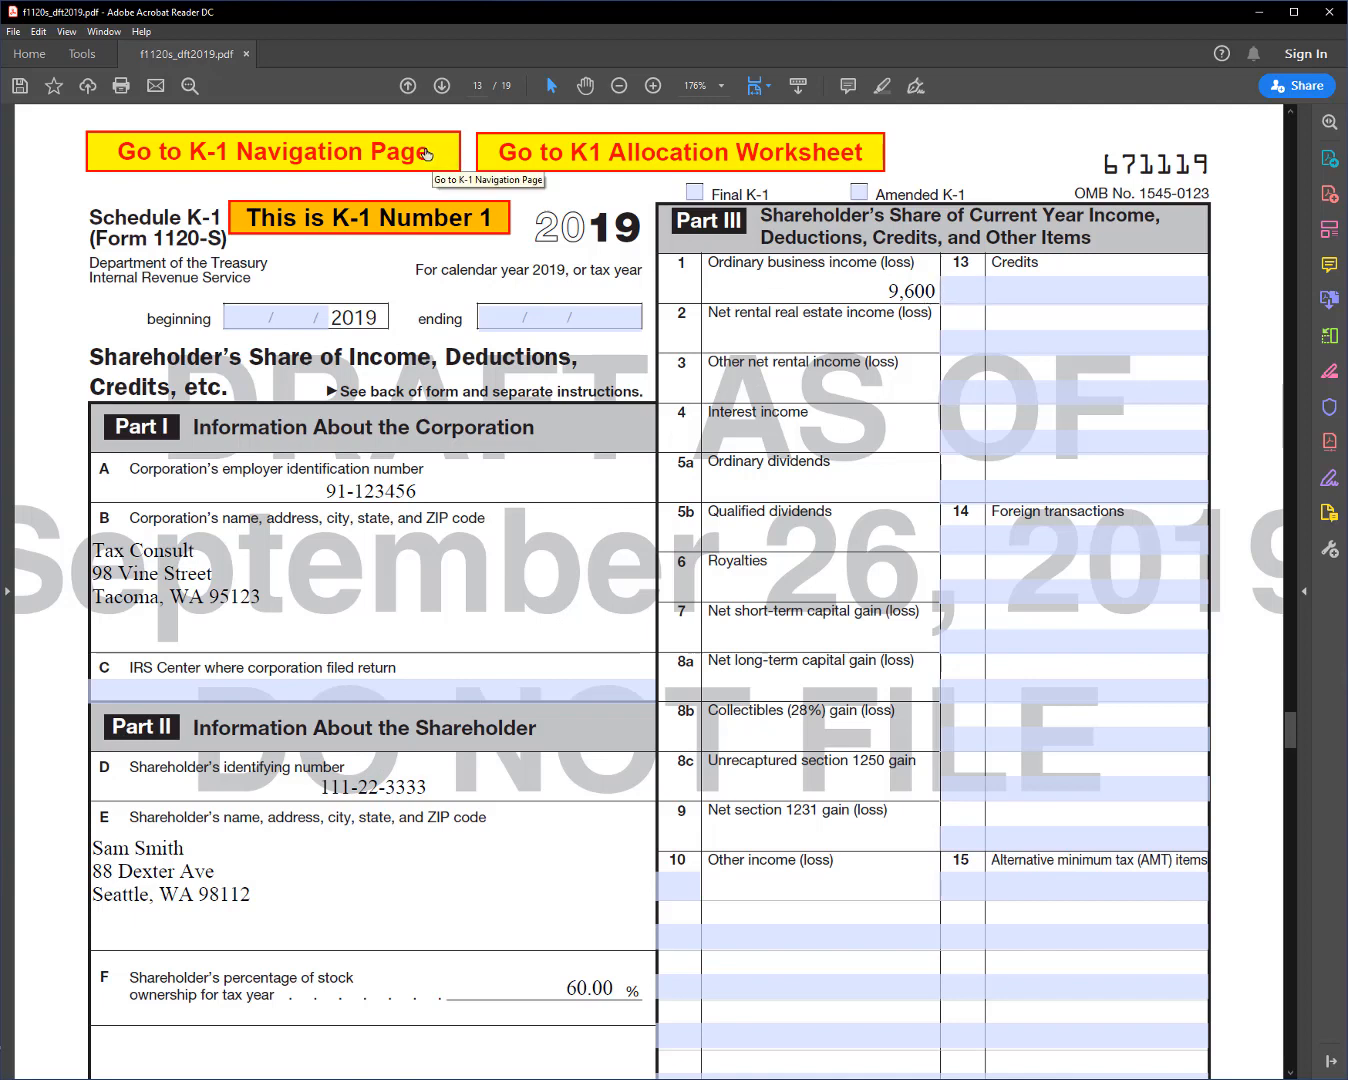
{"action": "left_click", "coordinate": [505, 149]}
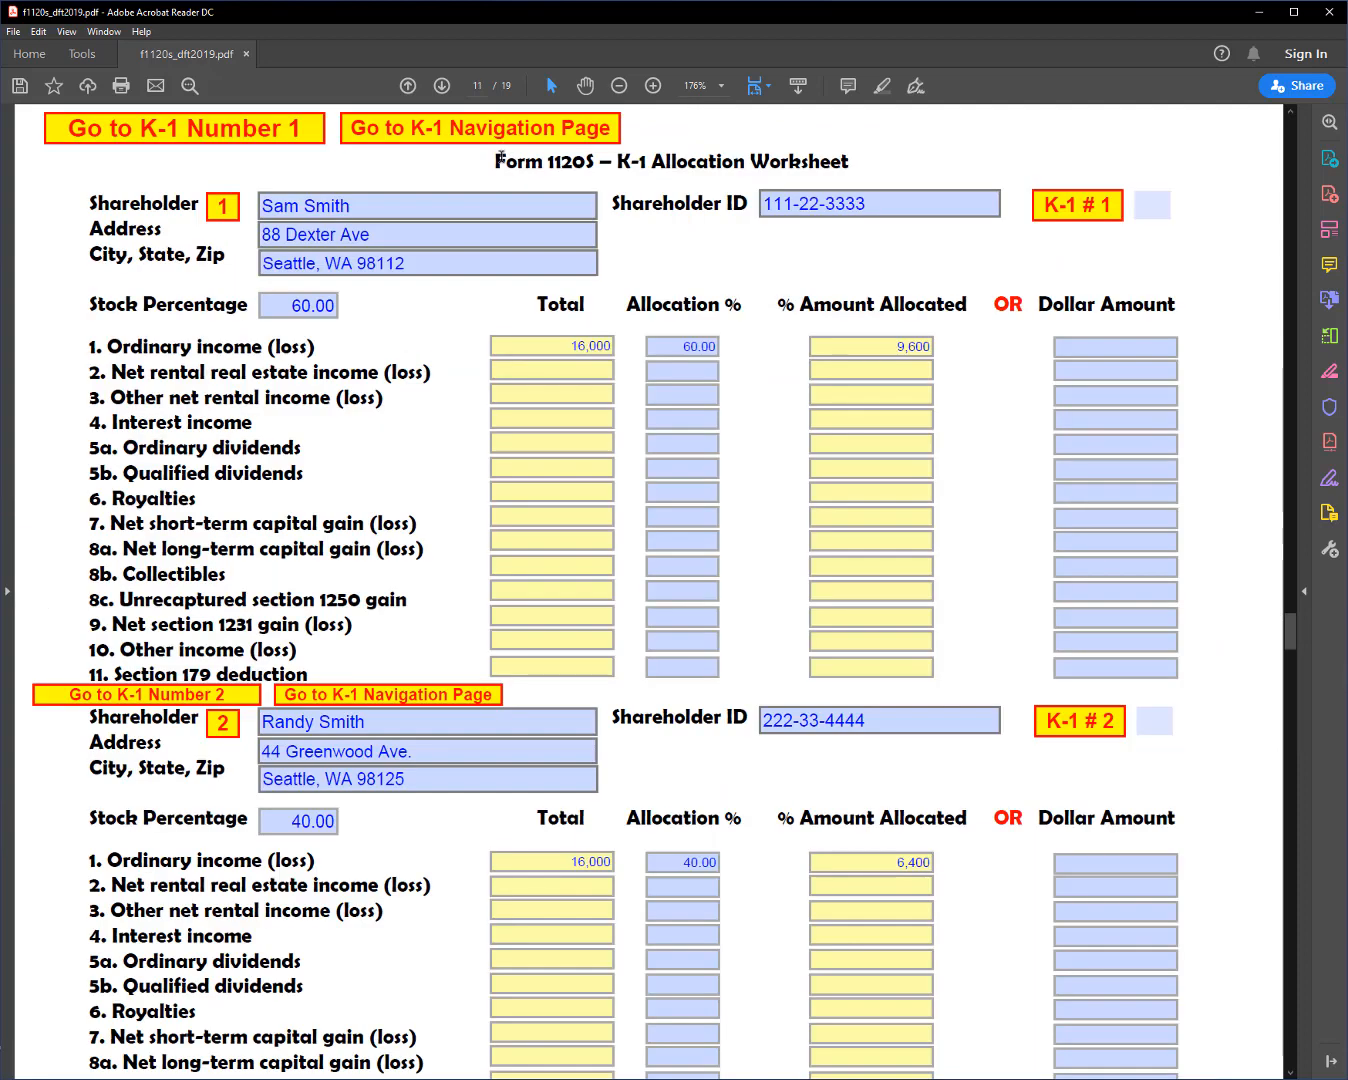
{"action": "left_click", "coordinate": [176, 694]}
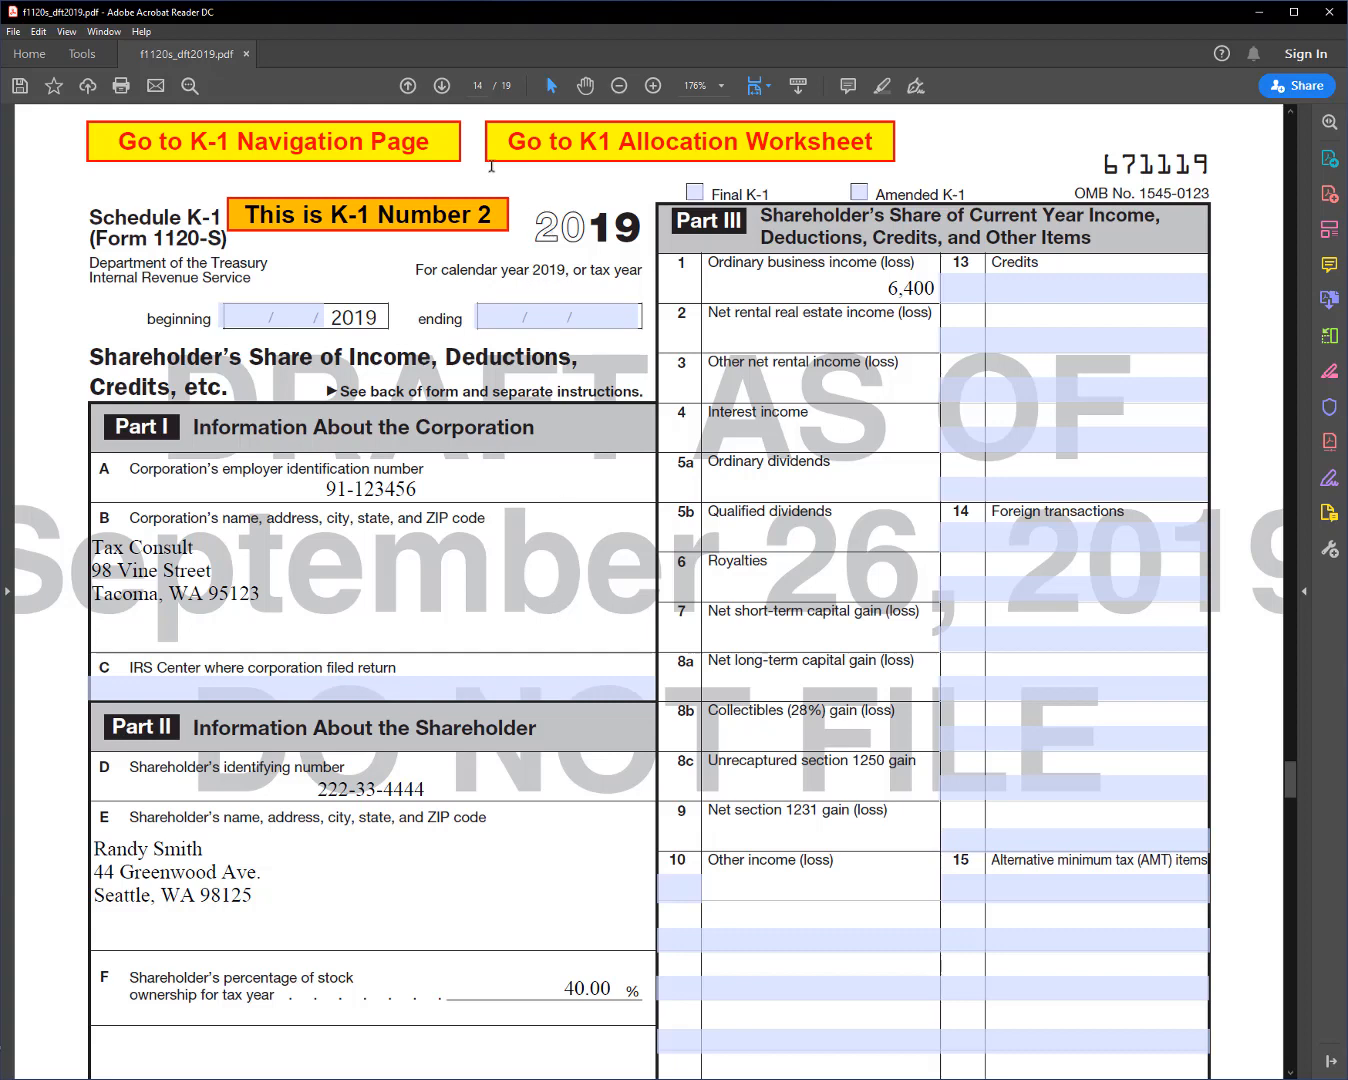
- Return to the main Navigation Page by way of the K-1 Navigation Page and open Form 1120S, Page 2
{"action": "left_click", "coordinate": [430, 138]}
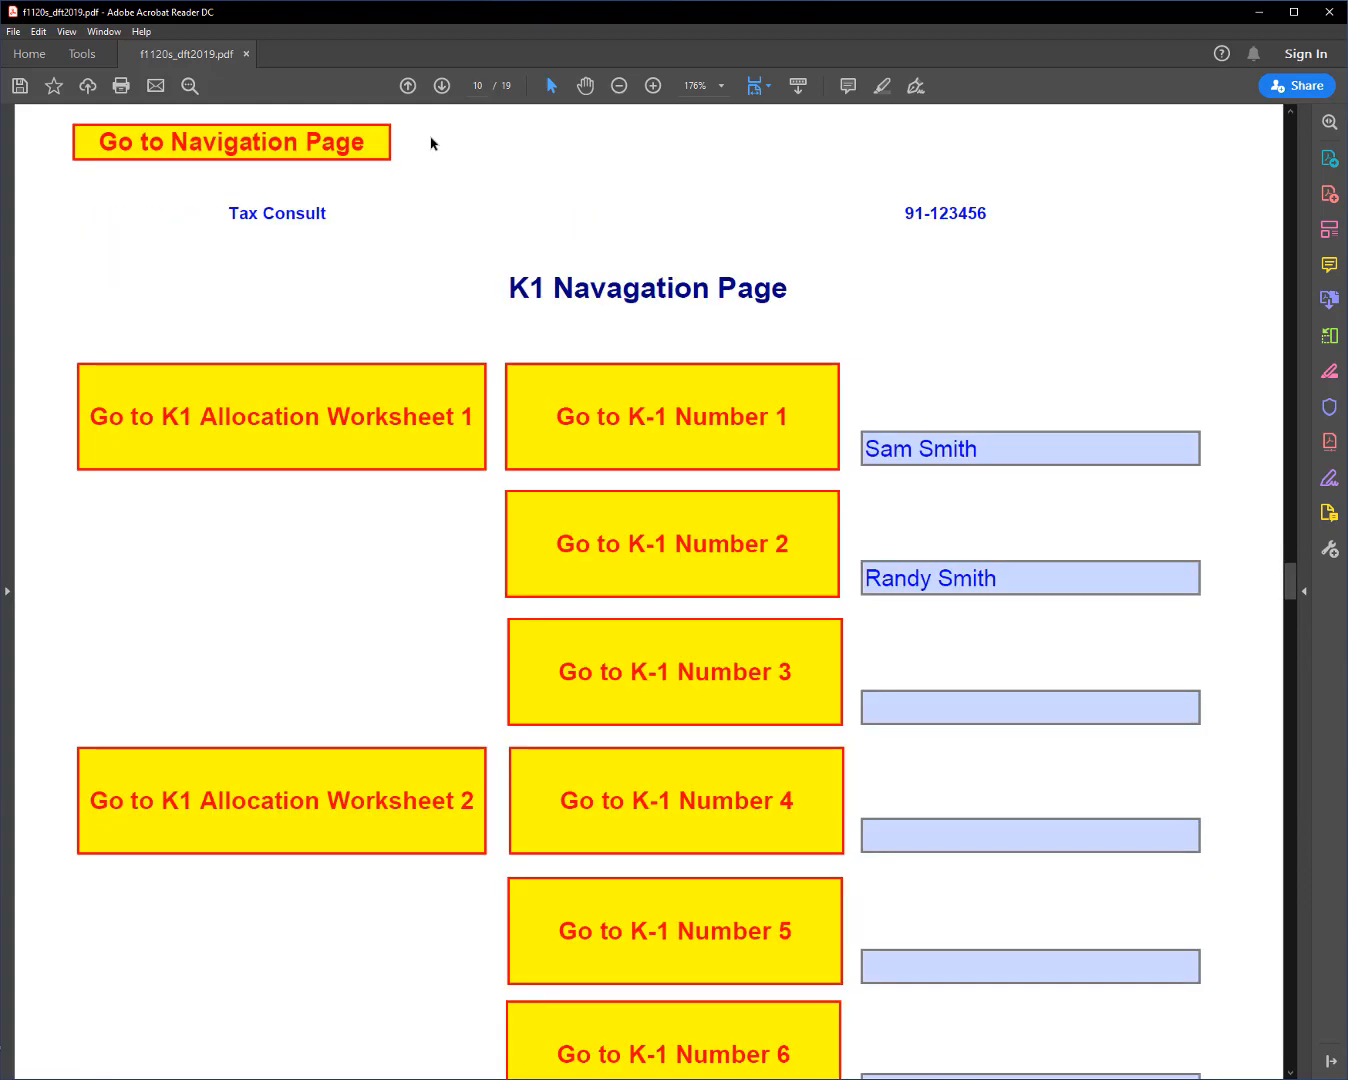
{"action": "left_click", "coordinate": [373, 141]}
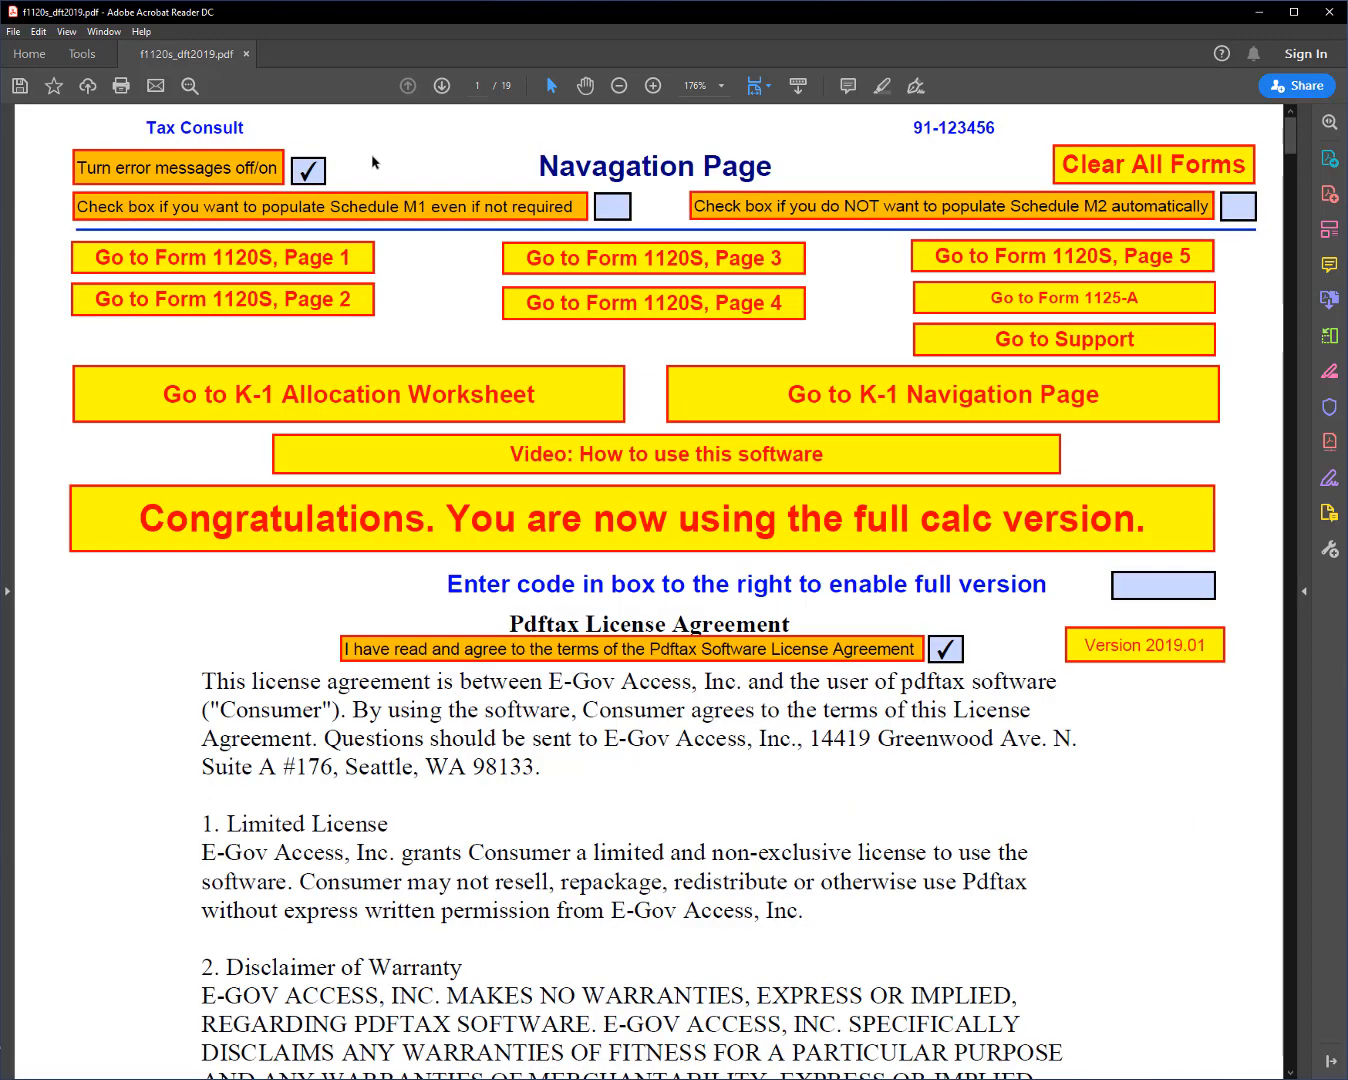
{"action": "left_click", "coordinate": [340, 294]}
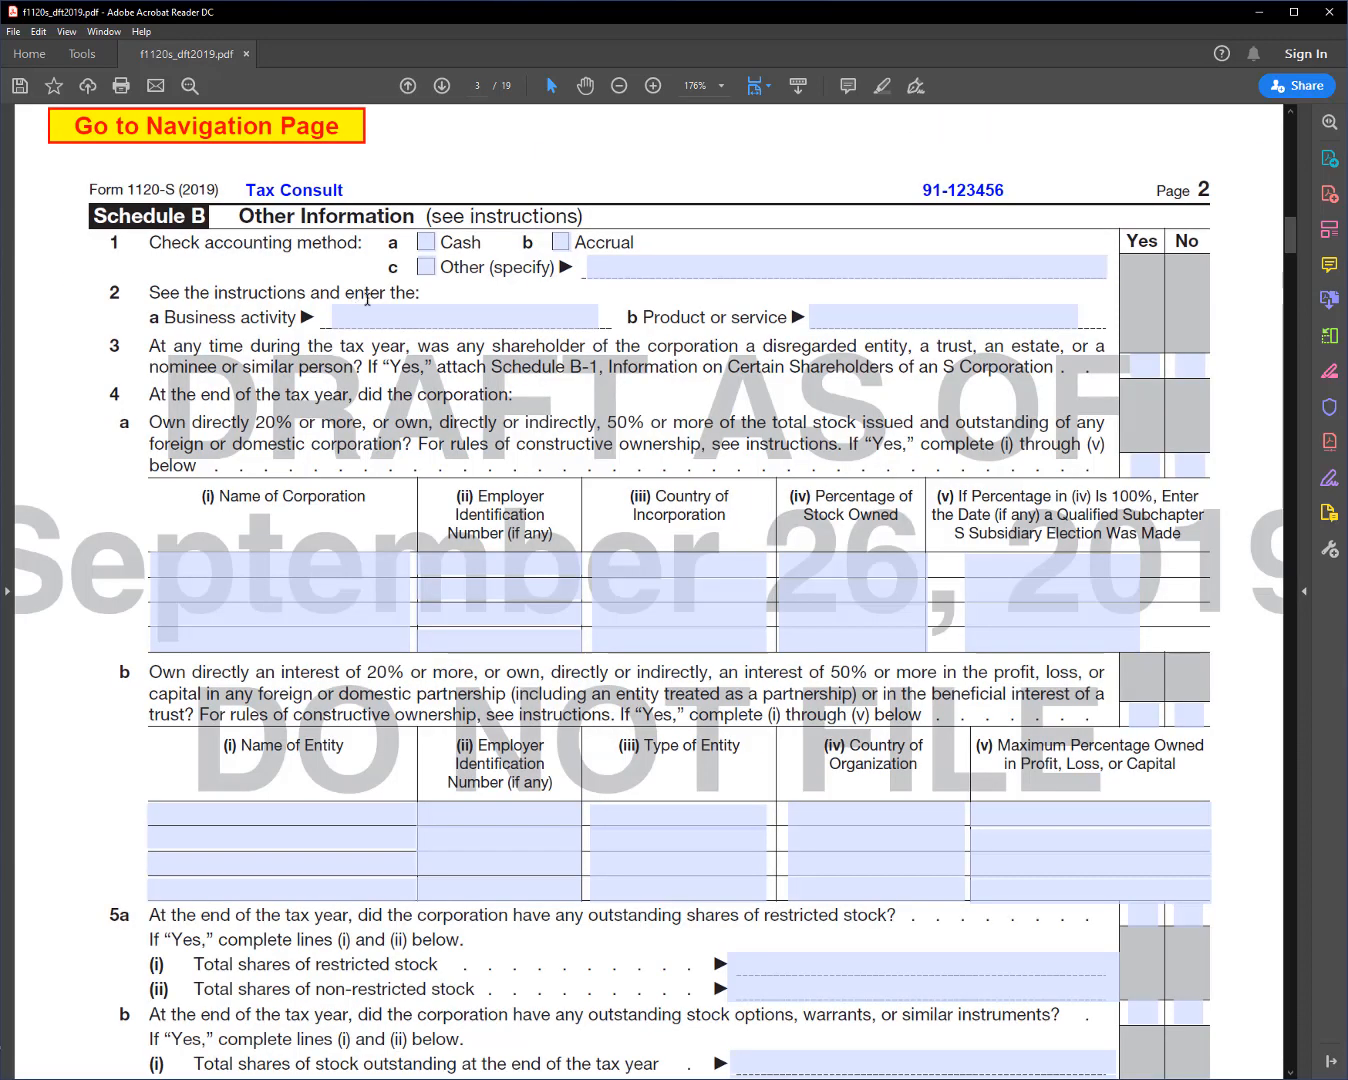
- In Schedule B, select the Cash accounting method and enter 541190 as the business activity
{"action": "left_click", "coordinate": [427, 241]}
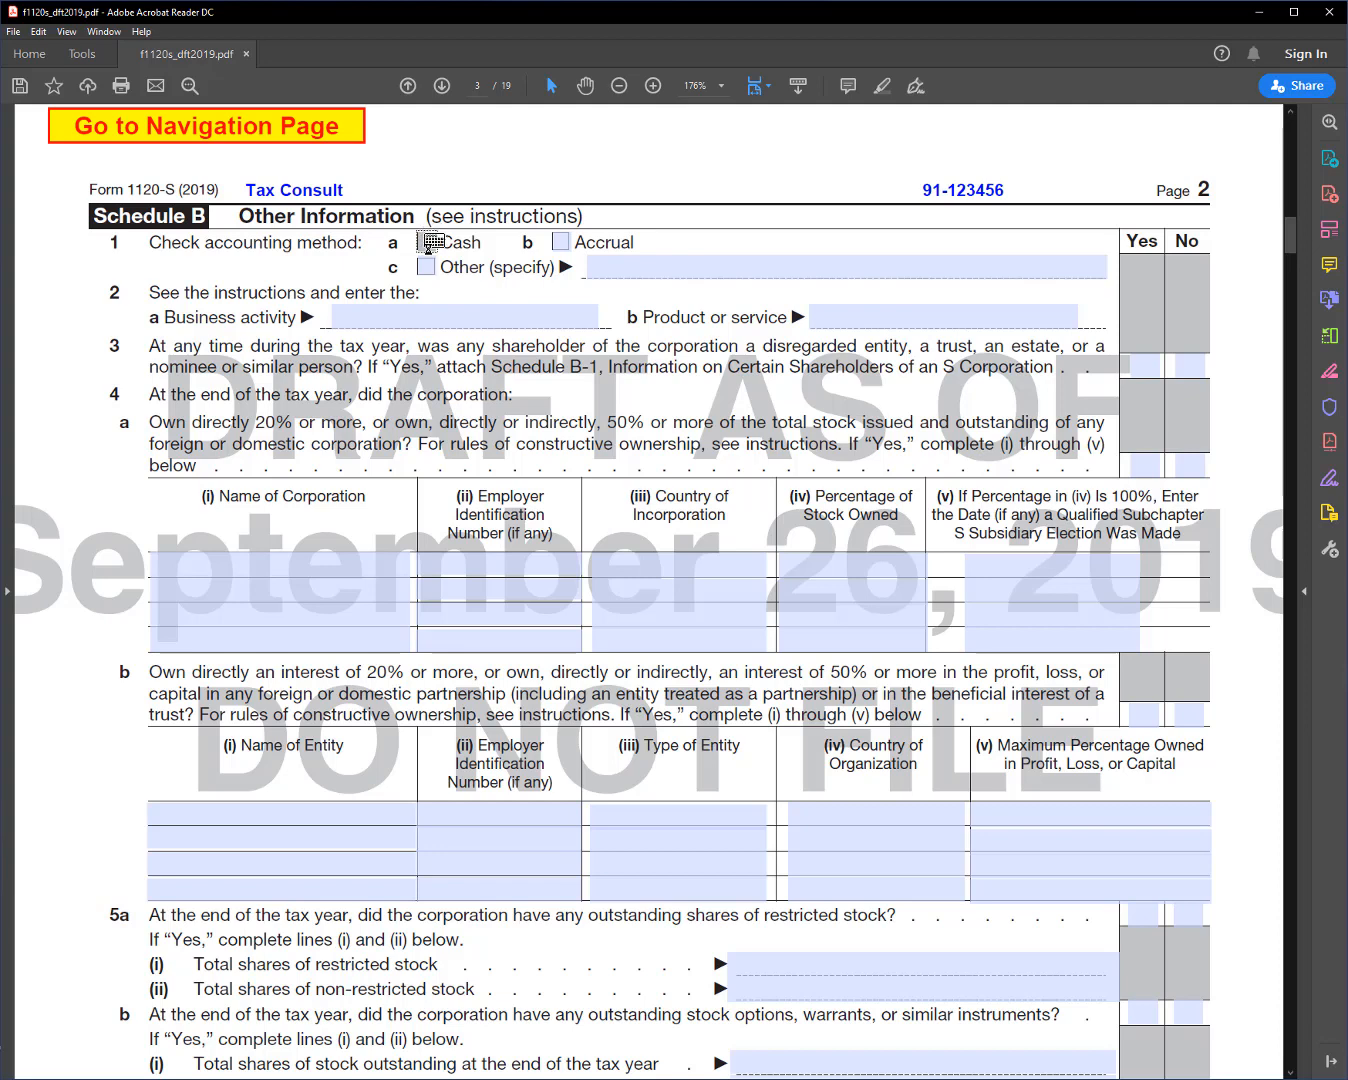
{"action": "left_click", "coordinate": [445, 318]}
{"action": "type", "text": "5"}
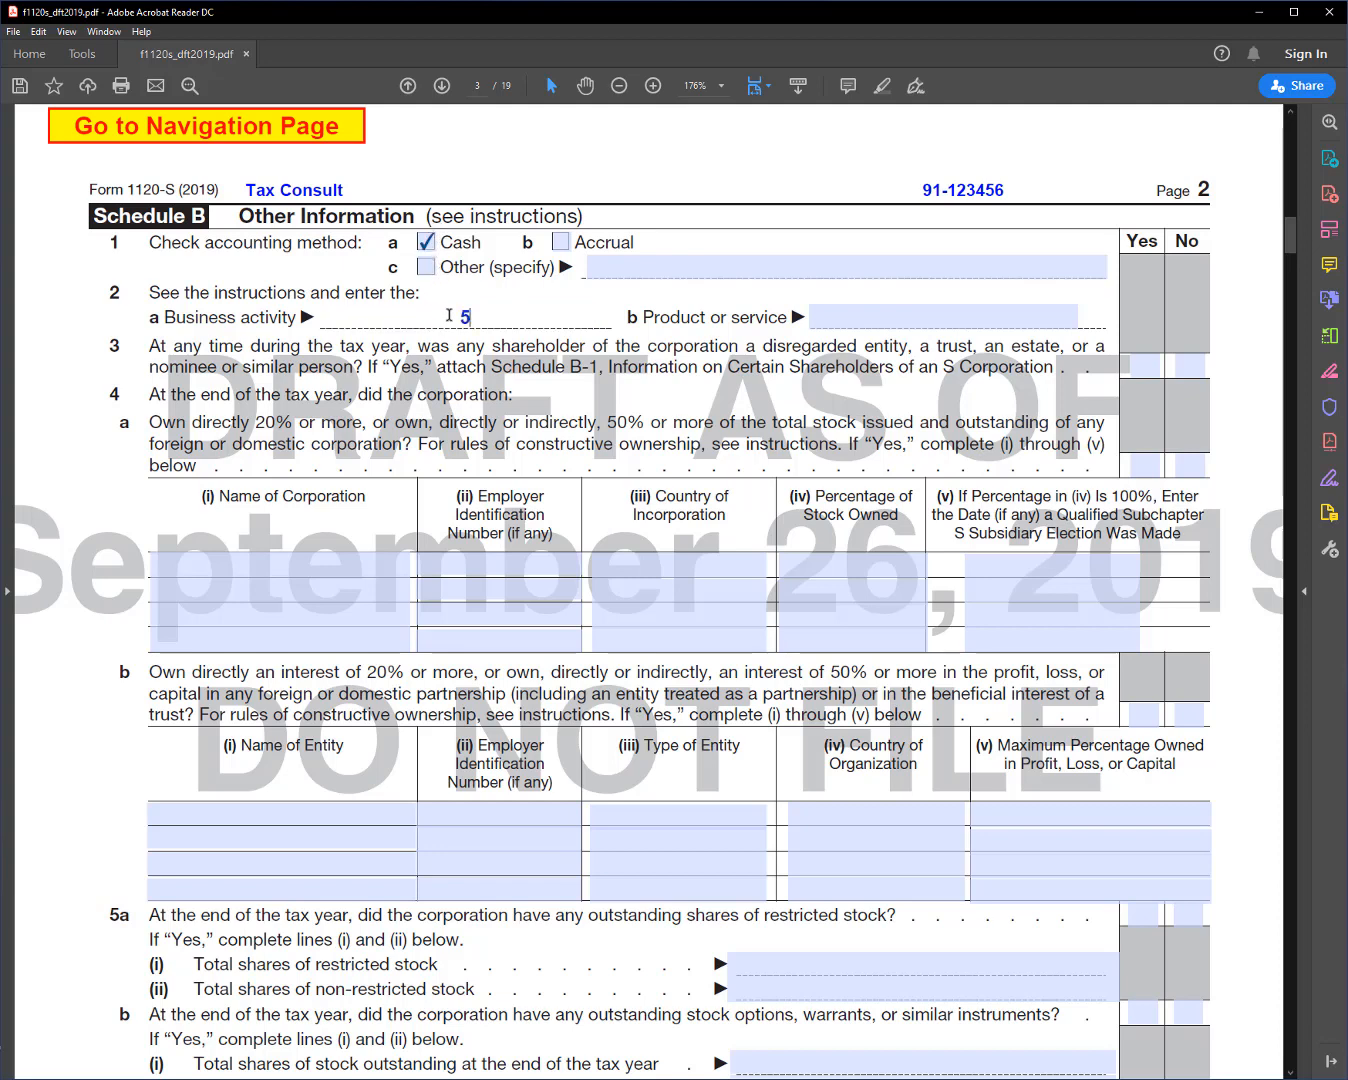
{"action": "type", "text": "41190"}
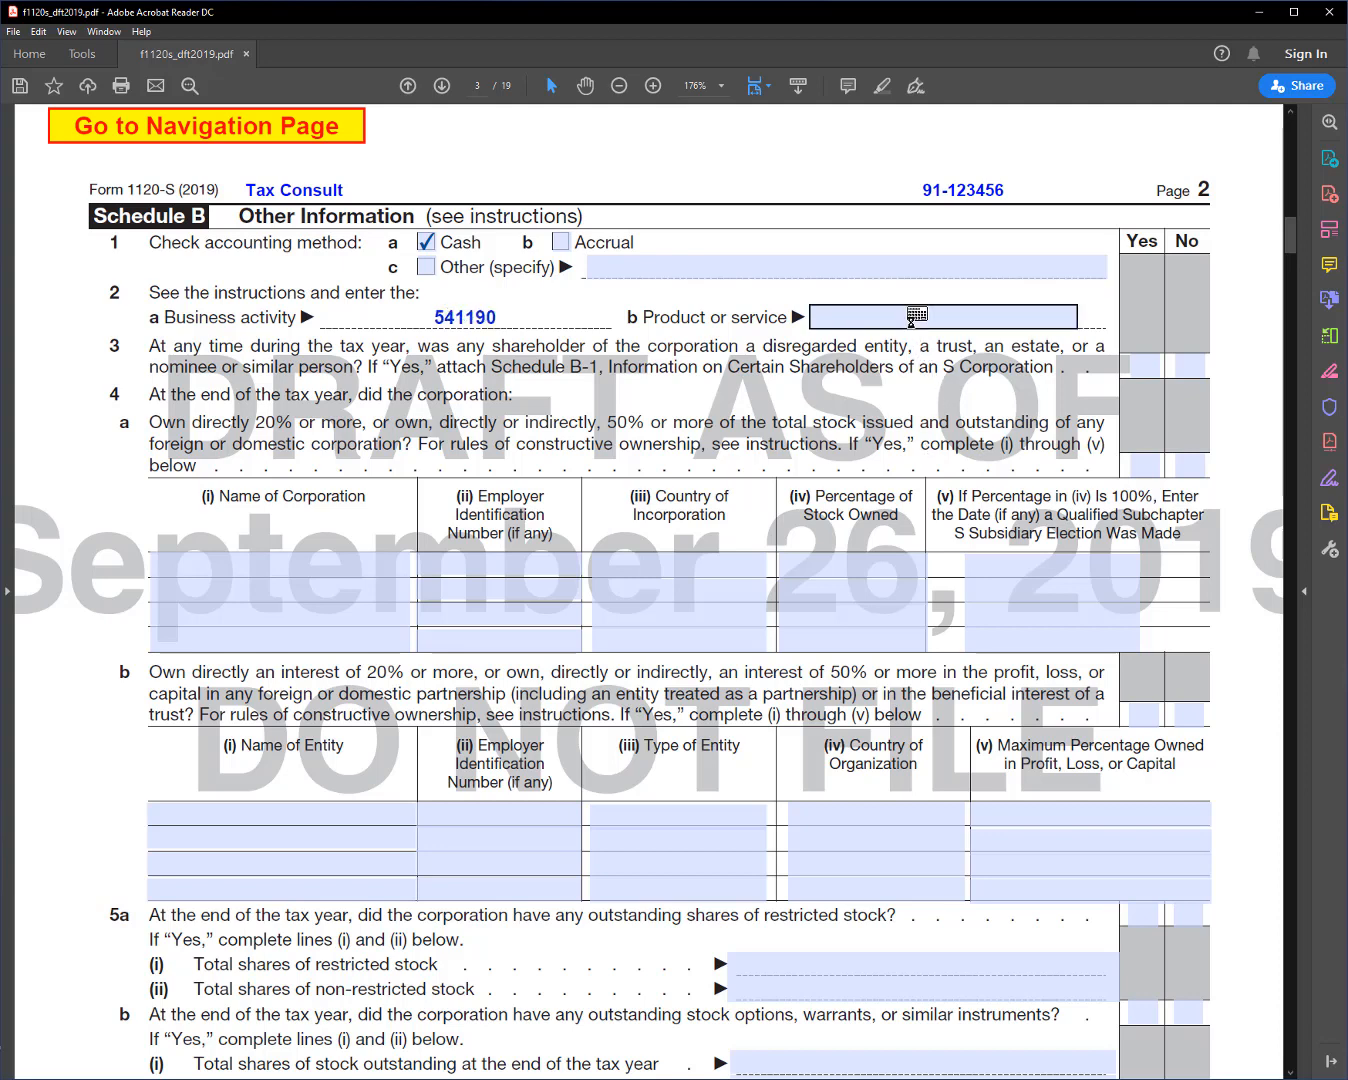
- Enter Tax Consulting as the product or service in Schedule B, question 2b
{"action": "left_click", "coordinate": [910, 318]}
{"action": "type", "text": "Ta"}
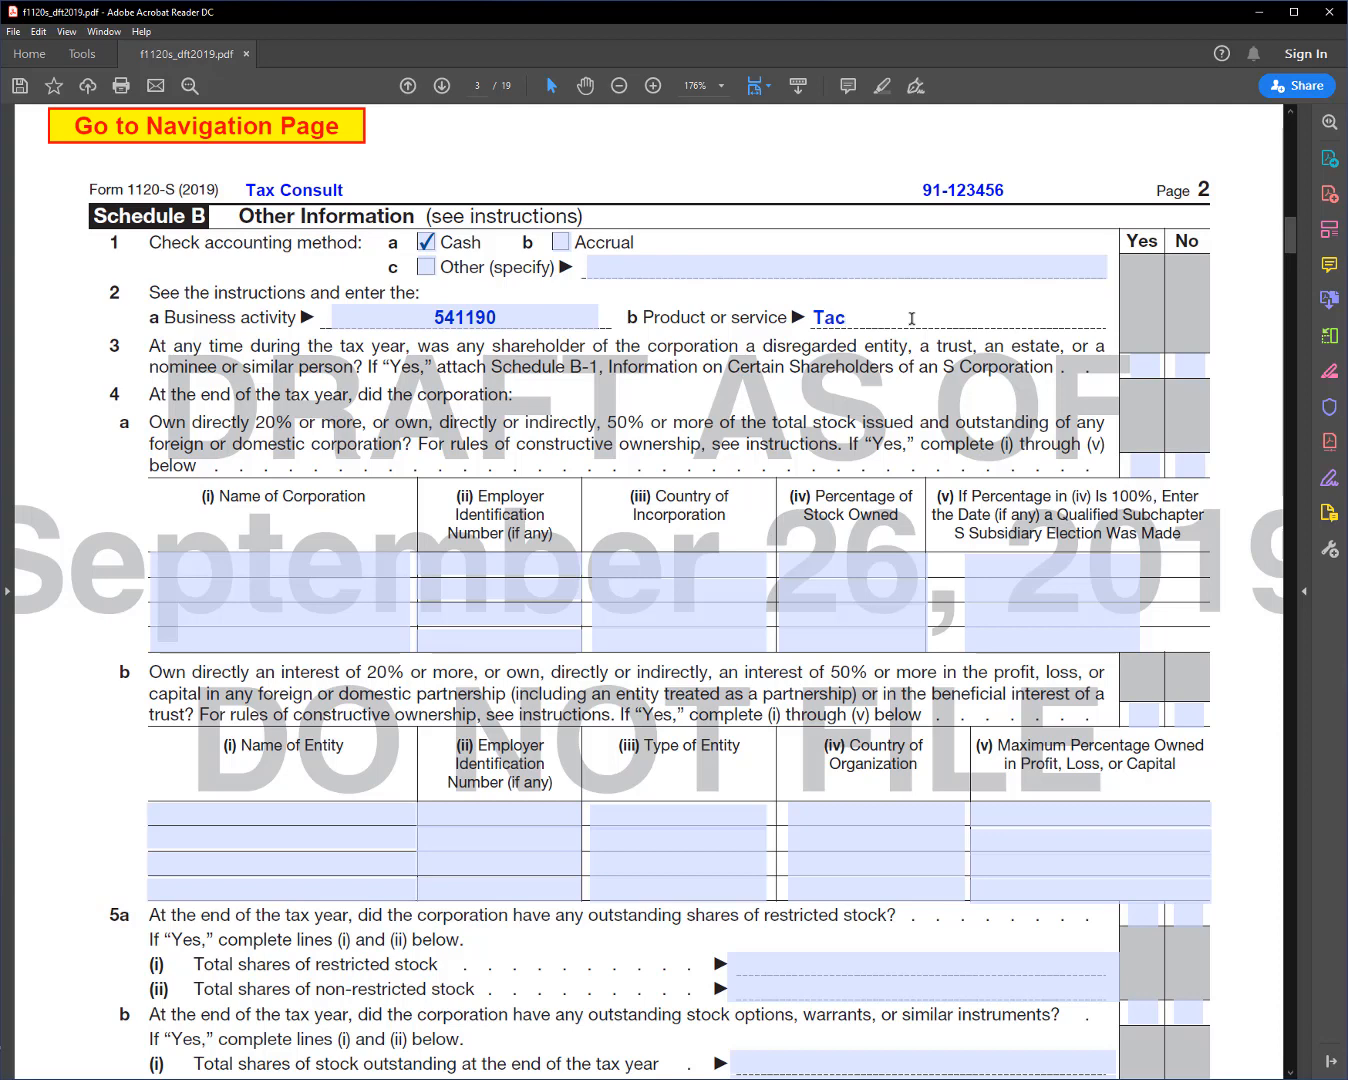
{"action": "type", "text": "x "}
{"action": "type", "text": "D"}
{"action": "key", "text": "BackSpace"}
{"action": "type", "text": "Consulting"}
{"action": "key", "text": "BackSpace"}
{"action": "key", "text": "BackSpace"}
{"action": "type", "text": "mg"}
{"action": "key", "text": "BackSpace"}
{"action": "key", "text": "BackSpace"}
{"action": "type", "text": "mg"}
{"action": "key", "text": "BackSpace"}
{"action": "key", "text": "BackSpace"}
{"action": "type", "text": "ng"}
{"action": "key", "text": "Return"}
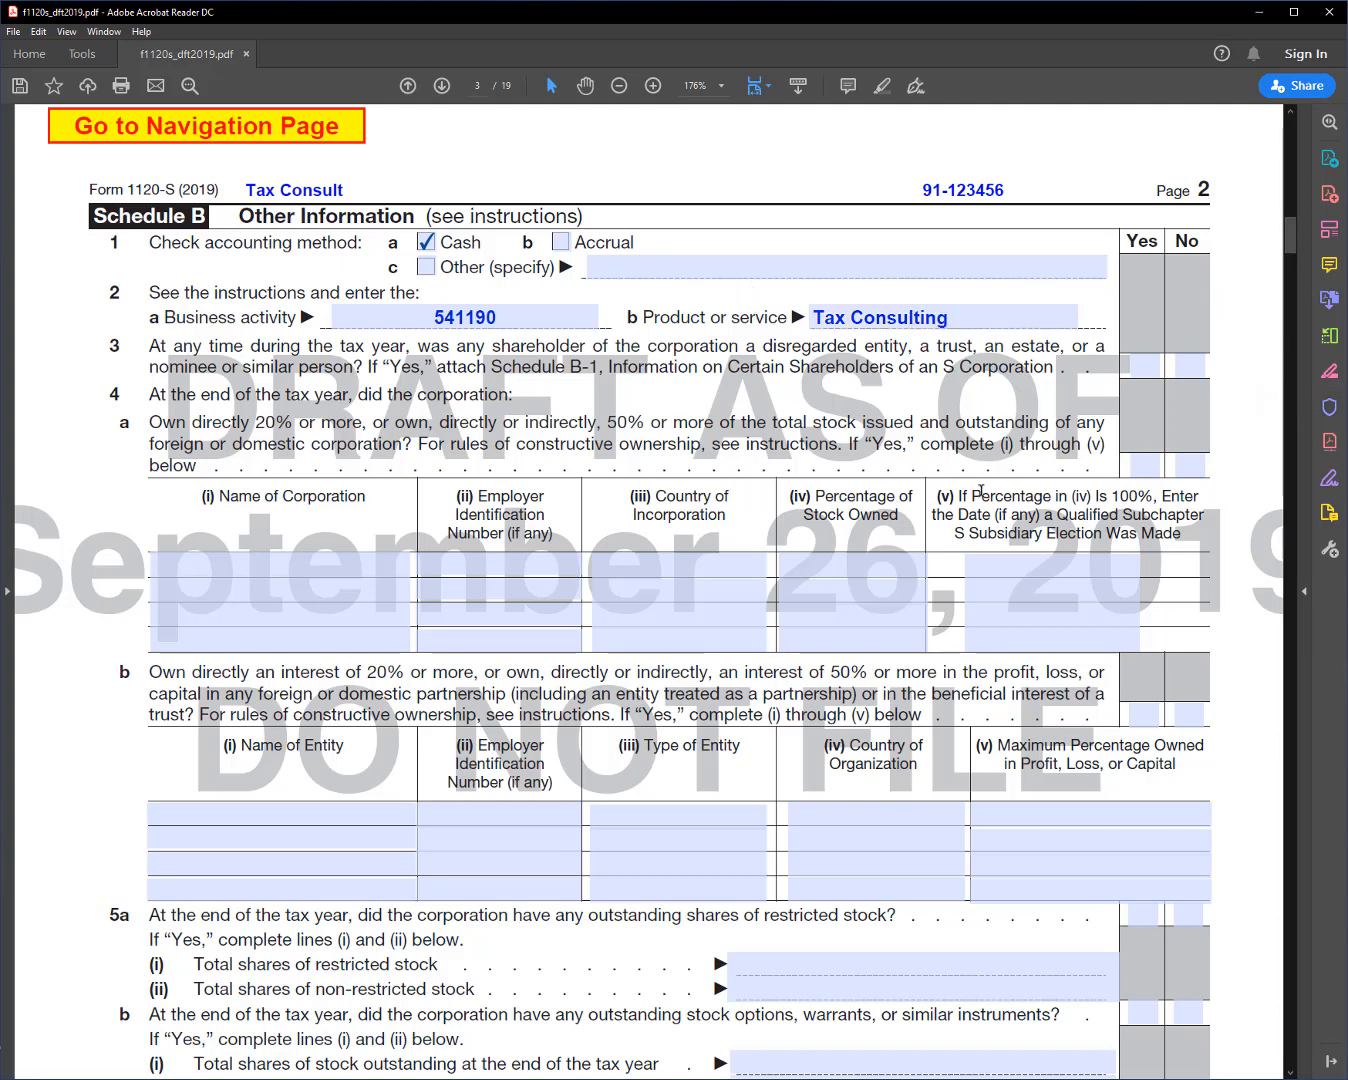
- In Schedule B, answer No to questions 3, 4a, 4b and 5a
{"action": "left_click", "coordinate": [1193, 367]}
{"action": "left_click", "coordinate": [1194, 464]}
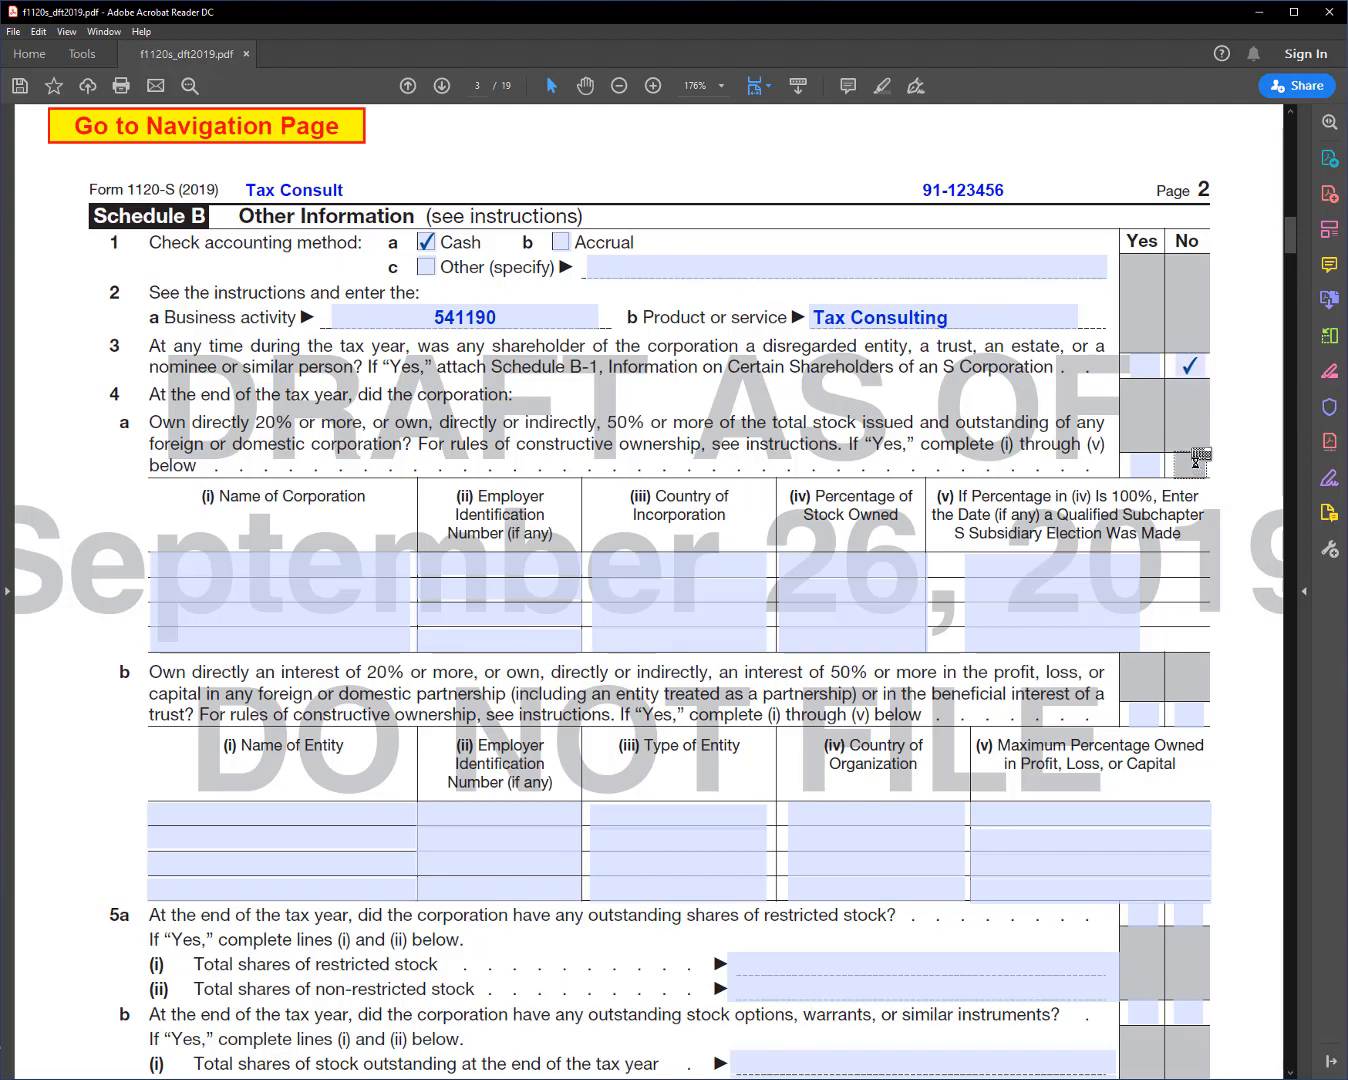
{"action": "scroll", "coordinate": [1237, 469], "scroll_direction": "down", "scroll_amount": 2}
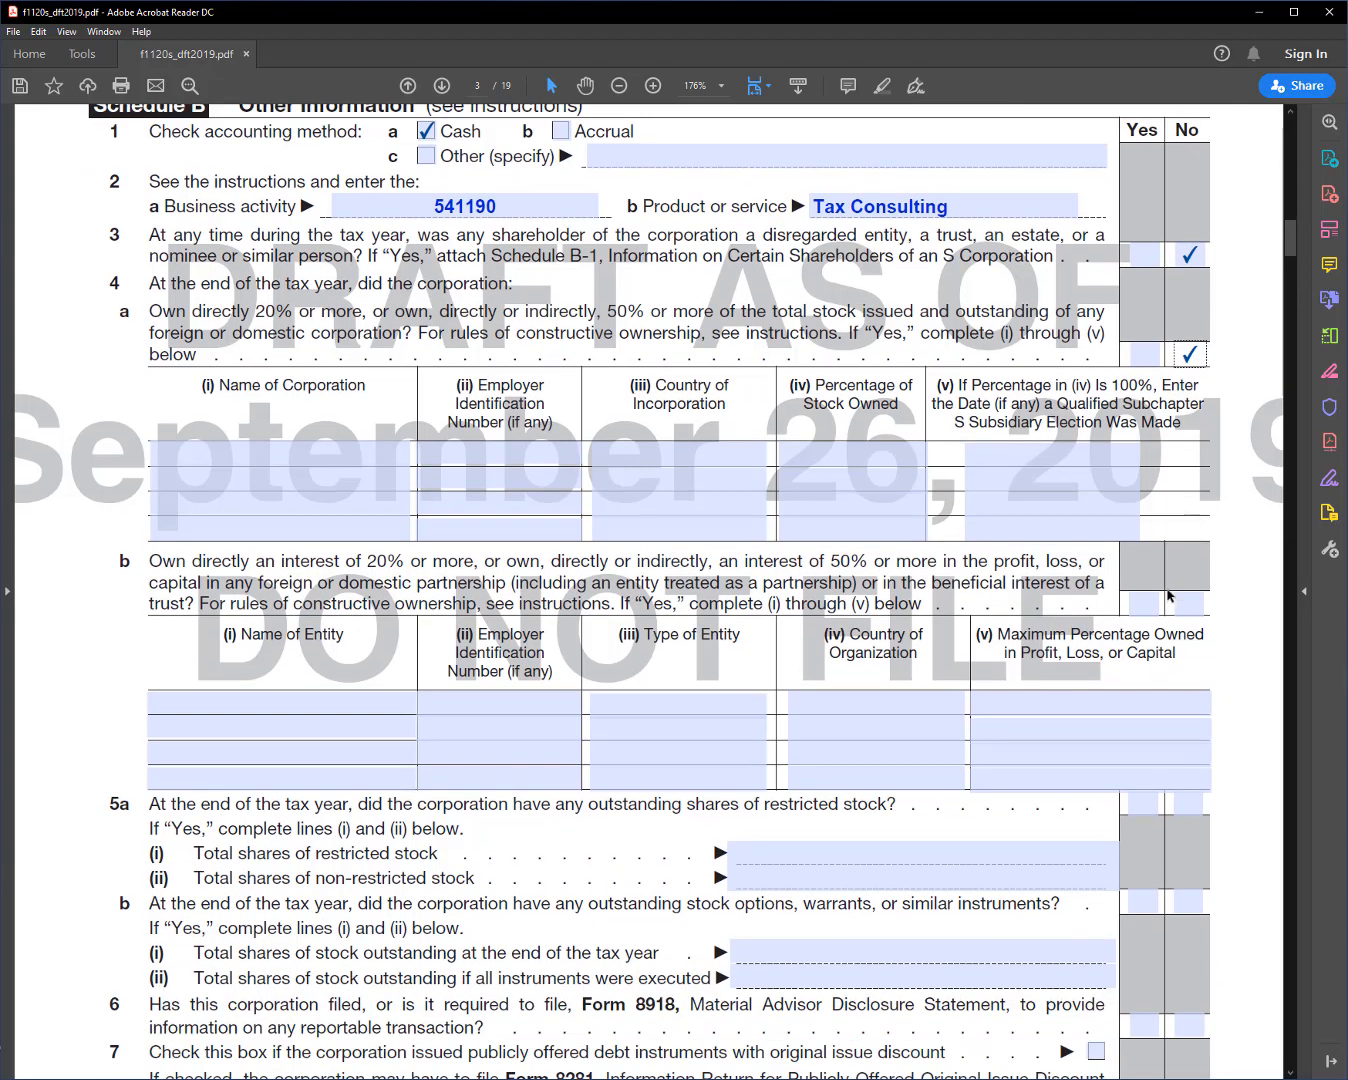
{"action": "scroll", "coordinate": [1168, 596], "scroll_direction": "up", "scroll_amount": 1}
{"action": "left_click", "coordinate": [1187, 642]}
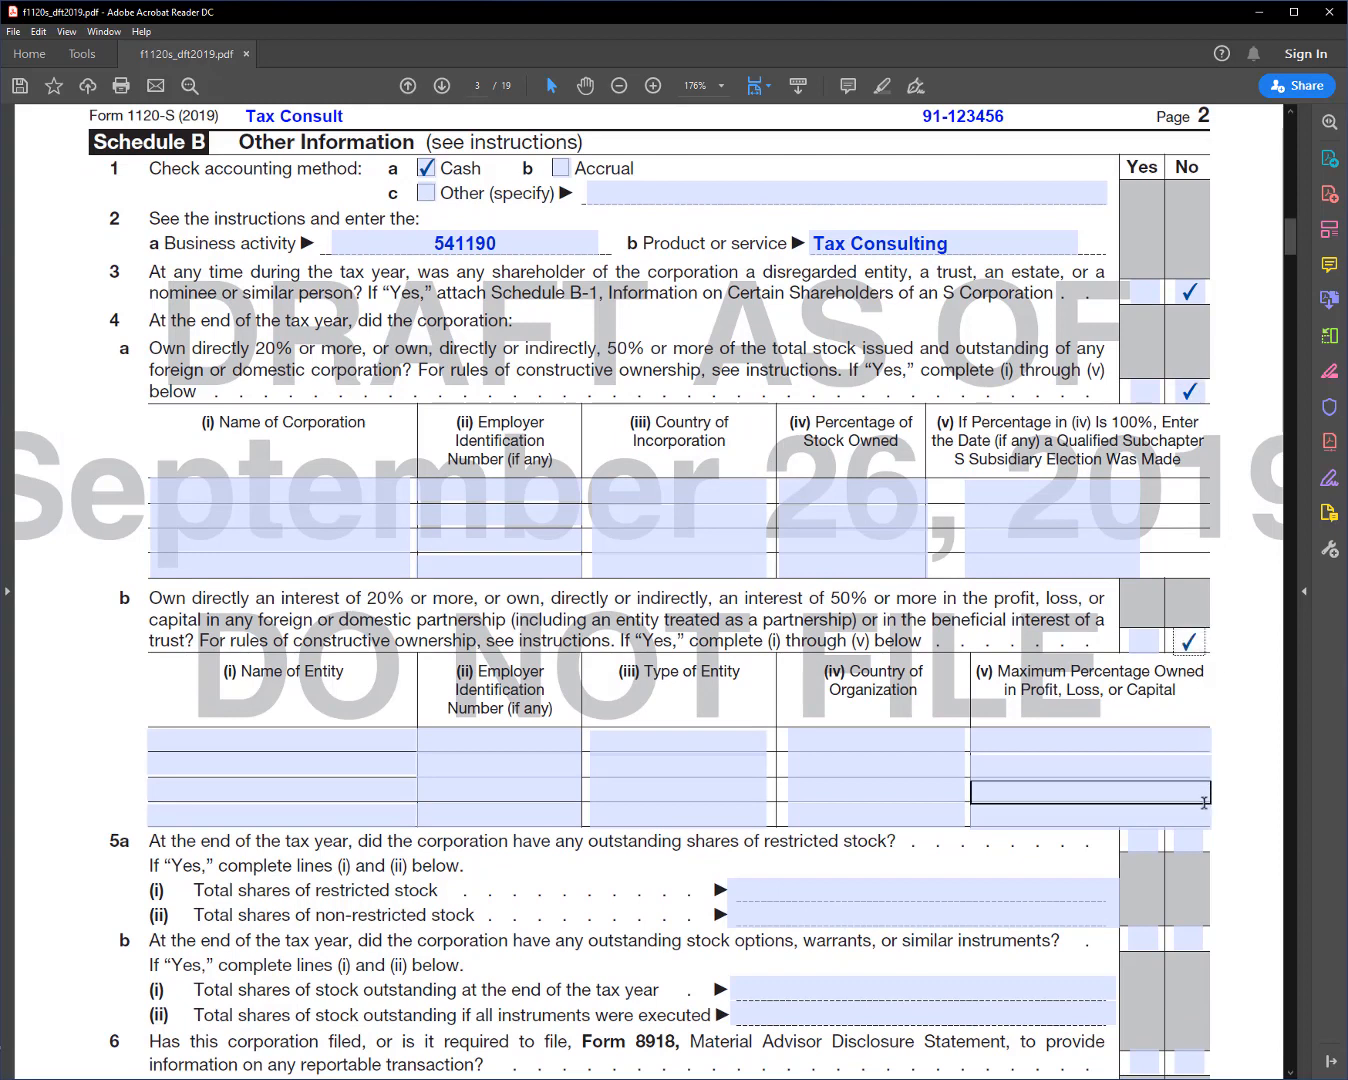
{"action": "scroll", "coordinate": [1200, 844], "scroll_direction": "up", "scroll_amount": 1}
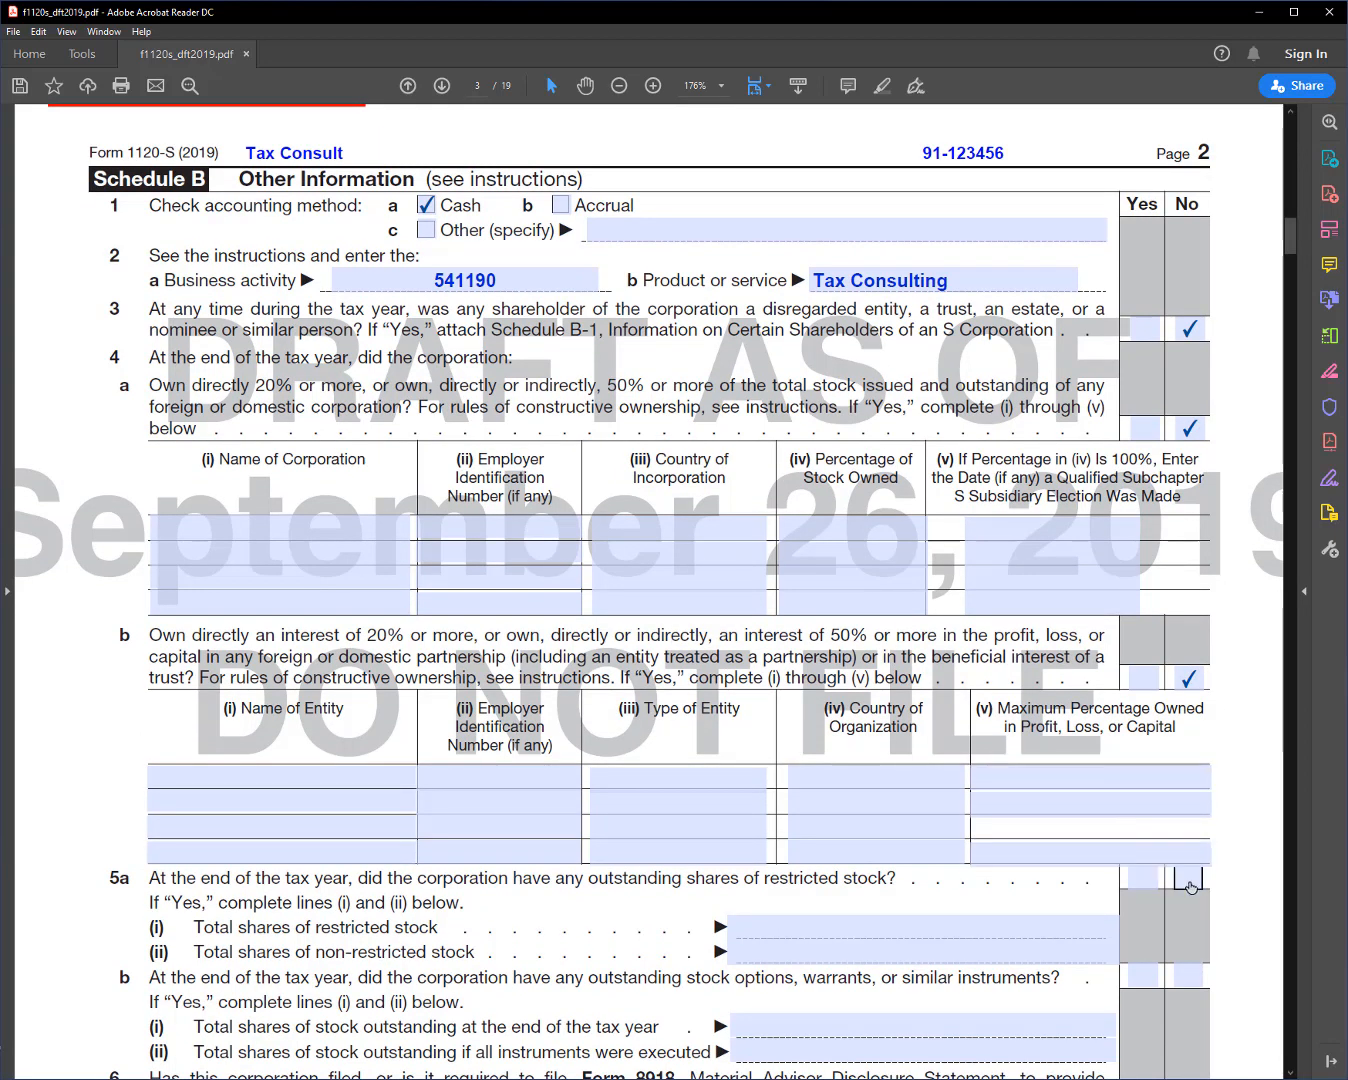
{"action": "left_click", "coordinate": [1188, 880]}
- Review the remaining Schedule B questions, Schedules K, L, M-1 and M-2, Form 1125-A and the Line 5 Other Income statement
{"action": "scroll", "coordinate": [968, 610], "scroll_direction": "down", "scroll_amount": 4}
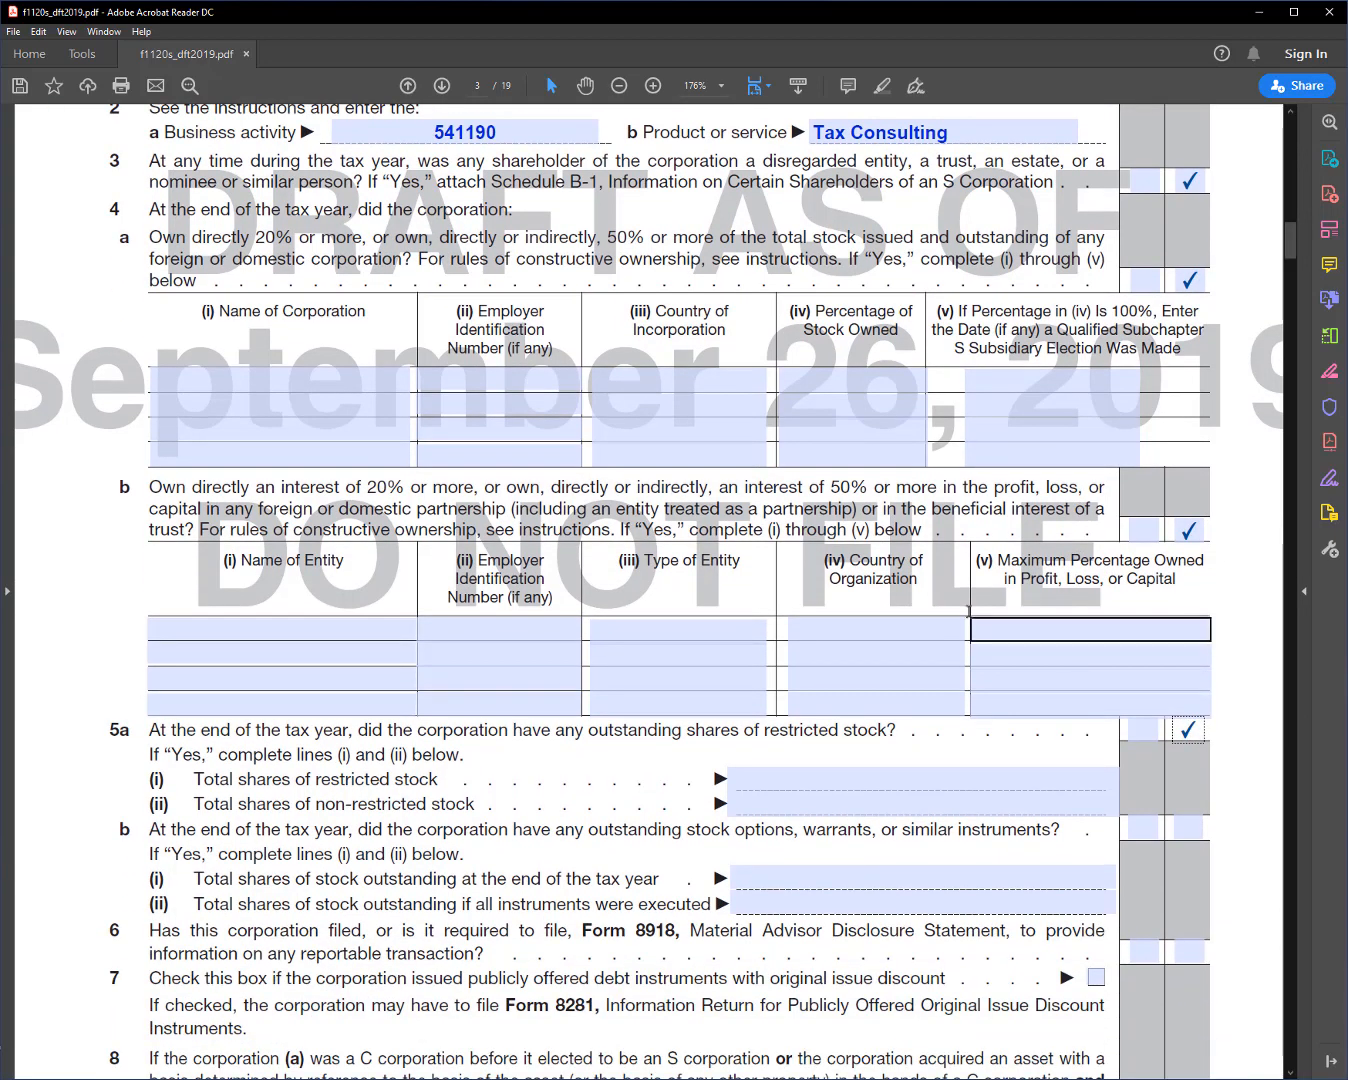
{"action": "scroll", "coordinate": [968, 610], "scroll_direction": "down", "scroll_amount": 18}
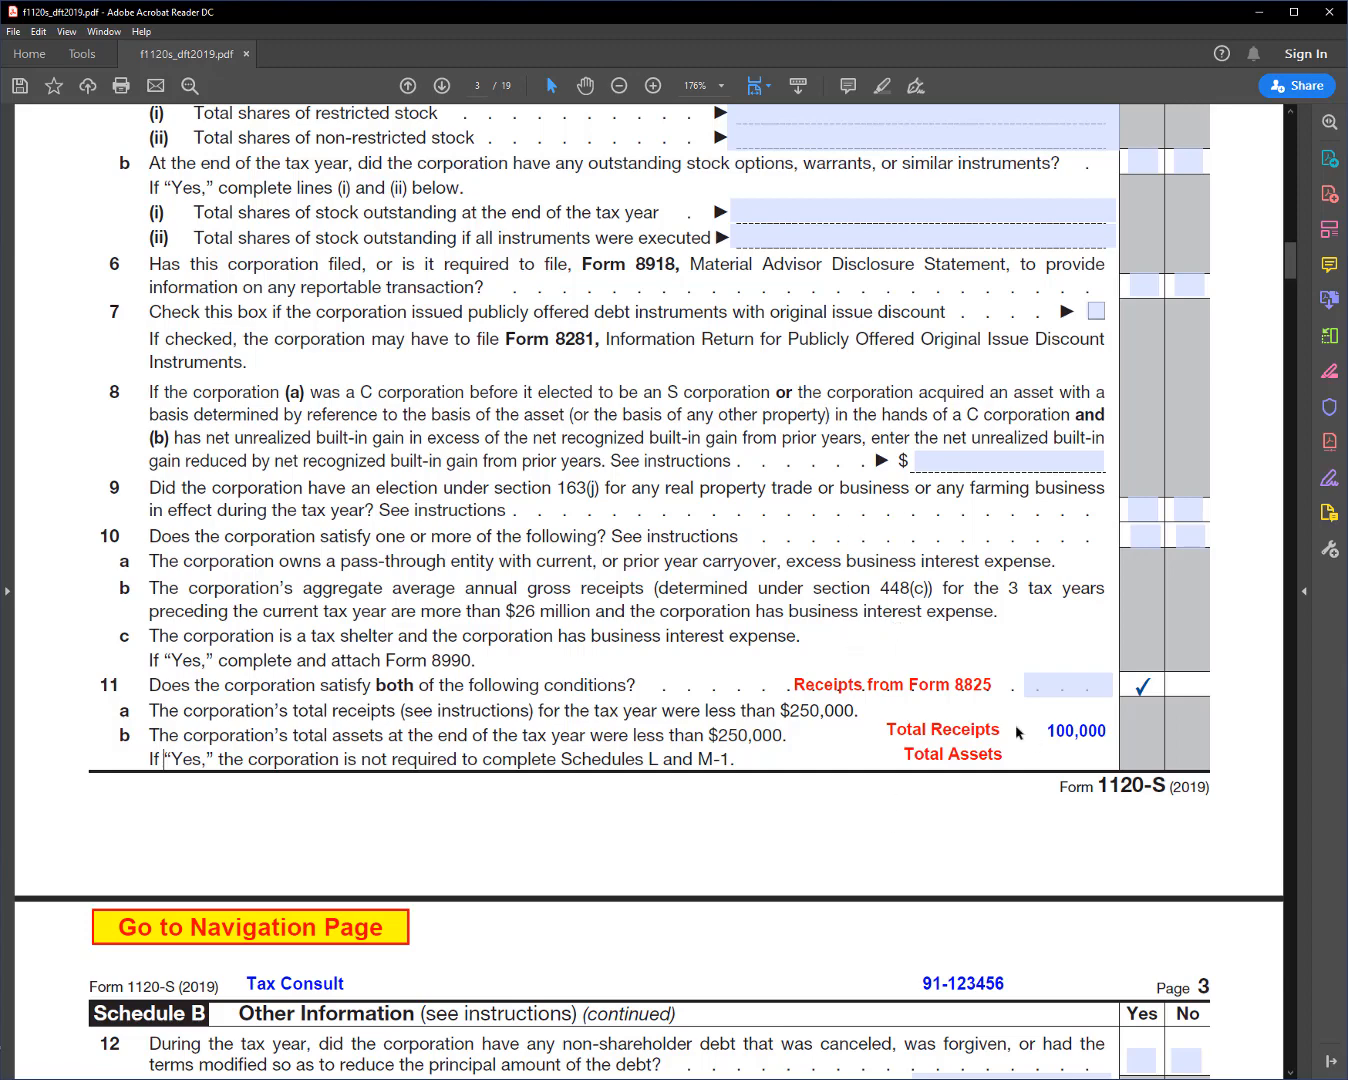
{"action": "scroll", "coordinate": [959, 645], "scroll_direction": "down", "scroll_amount": 8}
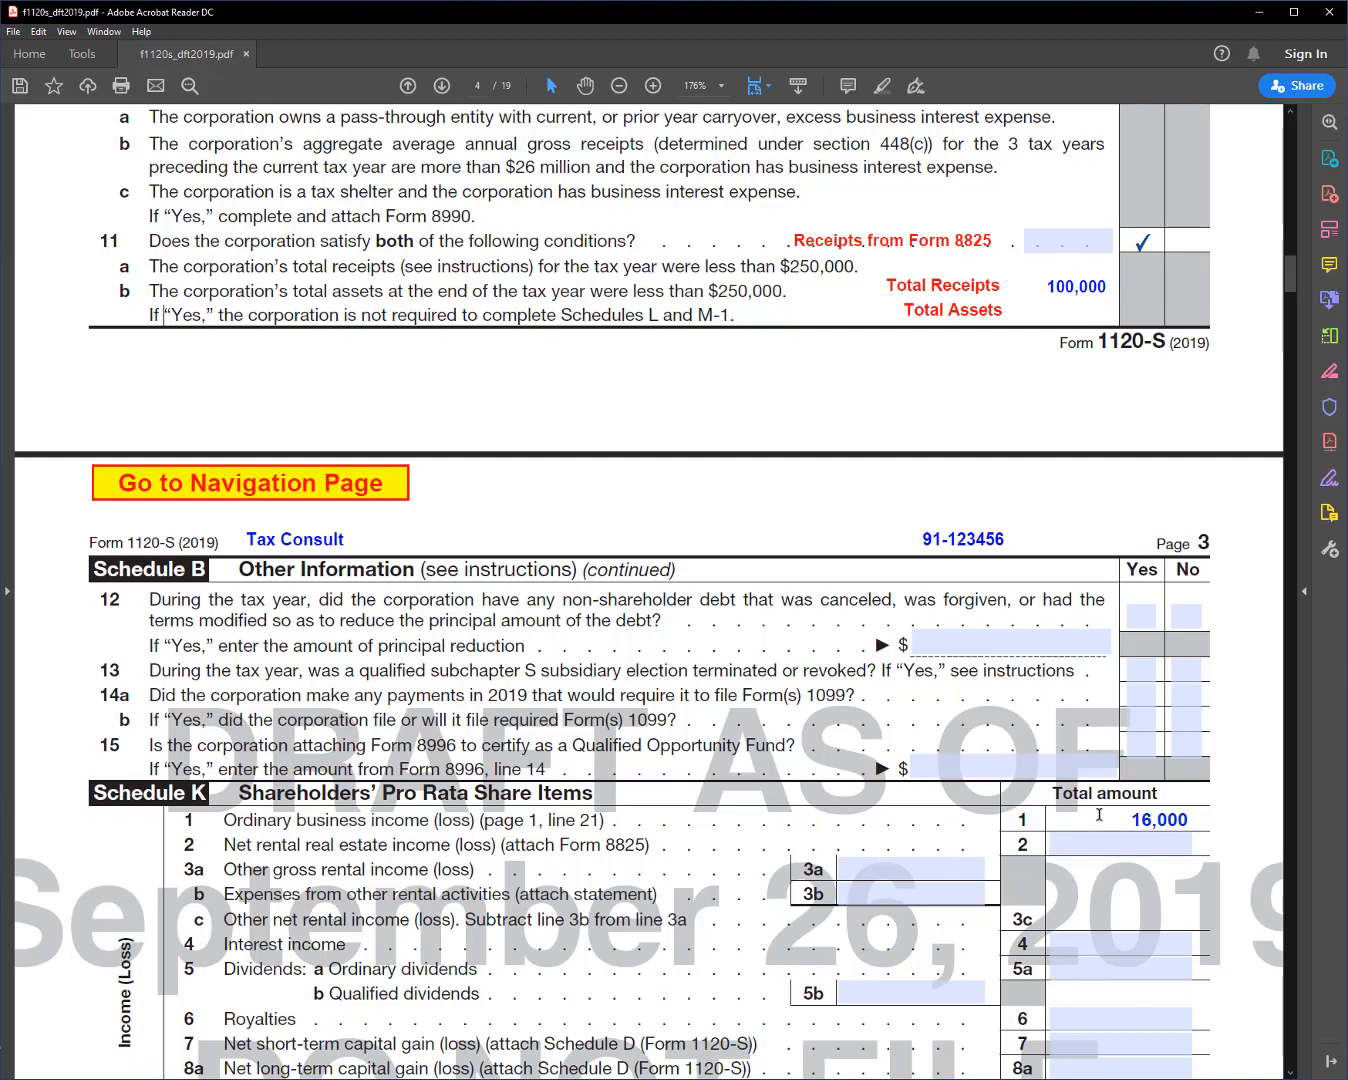
{"action": "scroll", "coordinate": [1101, 813], "scroll_direction": "down", "scroll_amount": 4}
{"action": "scroll", "coordinate": [1098, 815], "scroll_direction": "down", "scroll_amount": 19}
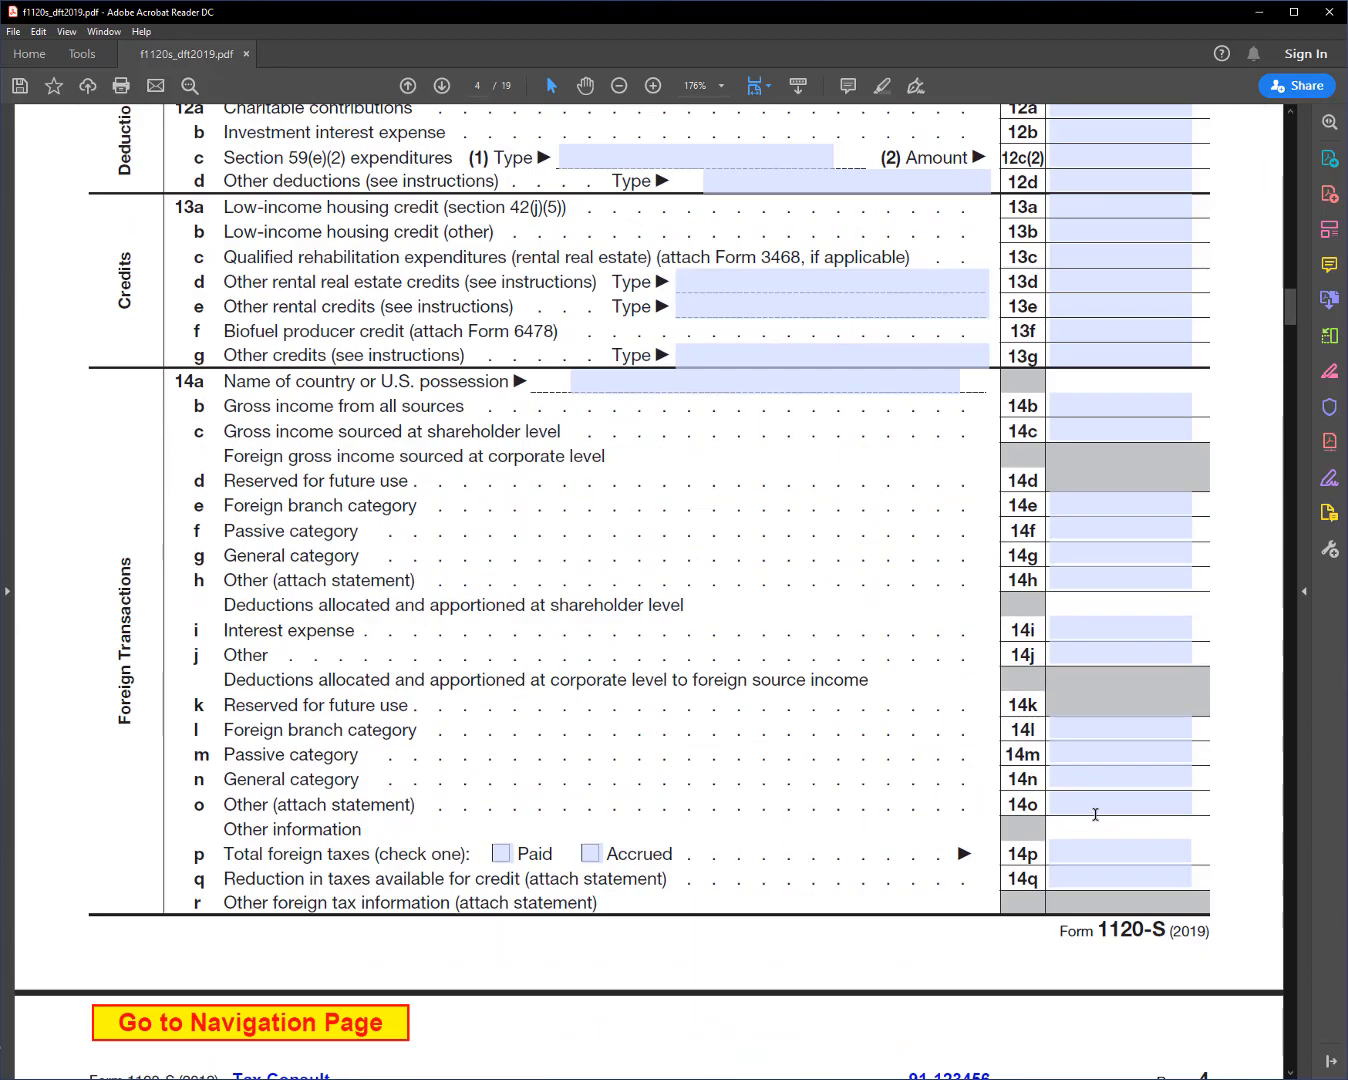
{"action": "scroll", "coordinate": [1097, 805], "scroll_direction": "down", "scroll_amount": 15}
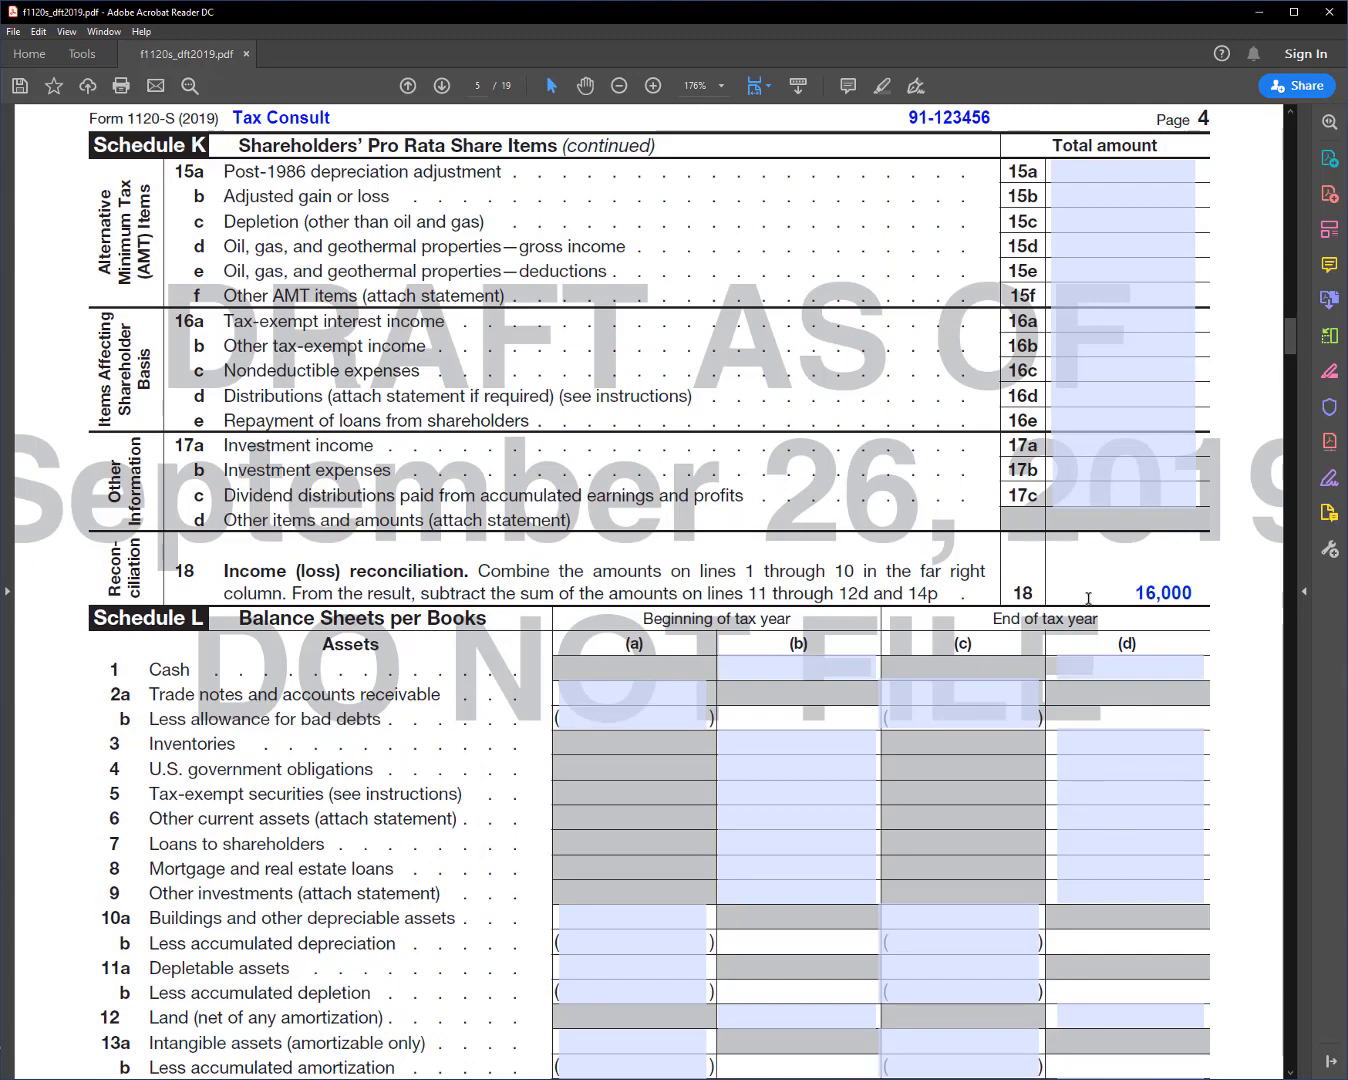
{"action": "scroll", "coordinate": [714, 466], "scroll_direction": "down", "scroll_amount": 20}
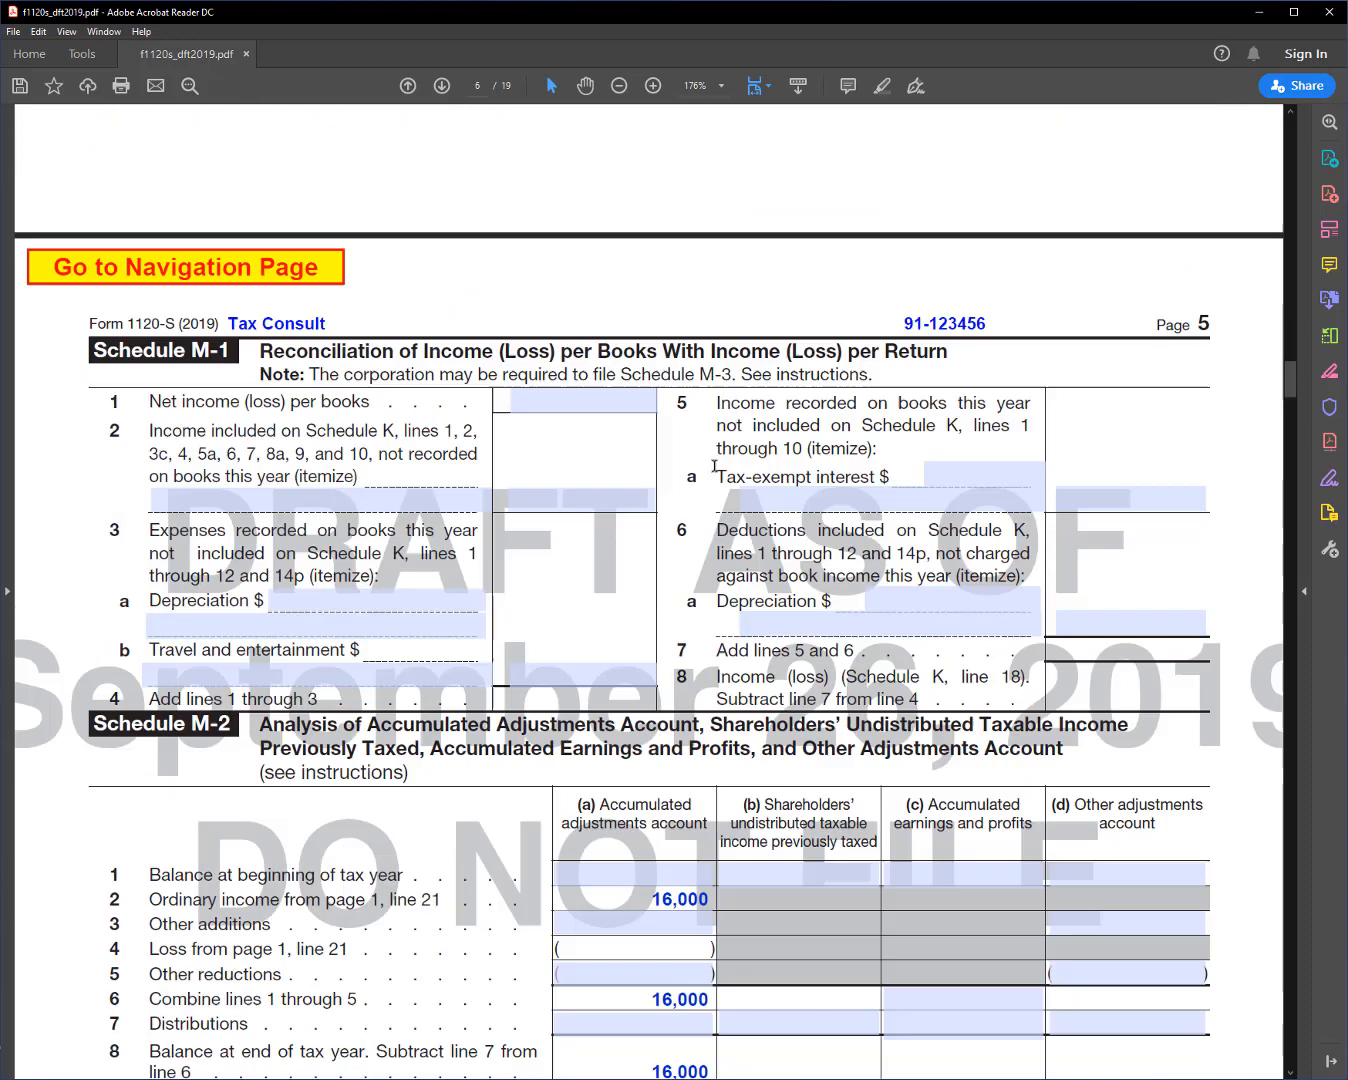
{"action": "scroll", "coordinate": [714, 466], "scroll_direction": "down", "scroll_amount": 1}
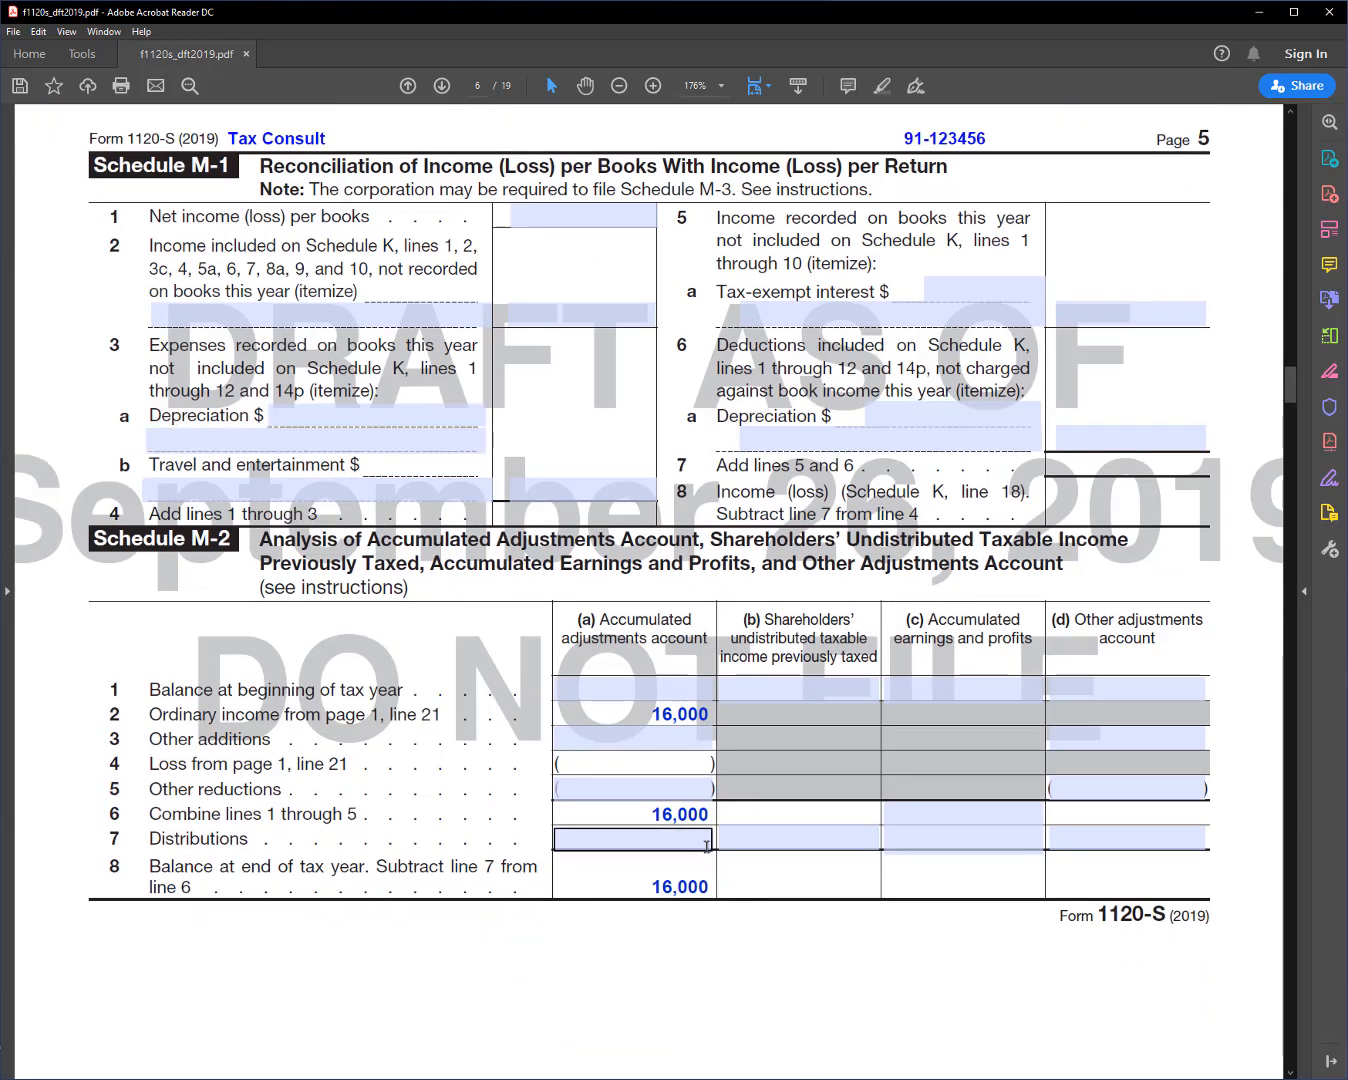
{"action": "scroll", "coordinate": [502, 686], "scroll_direction": "down", "scroll_amount": 8}
{"action": "scroll", "coordinate": [503, 687], "scroll_direction": "down", "scroll_amount": 20}
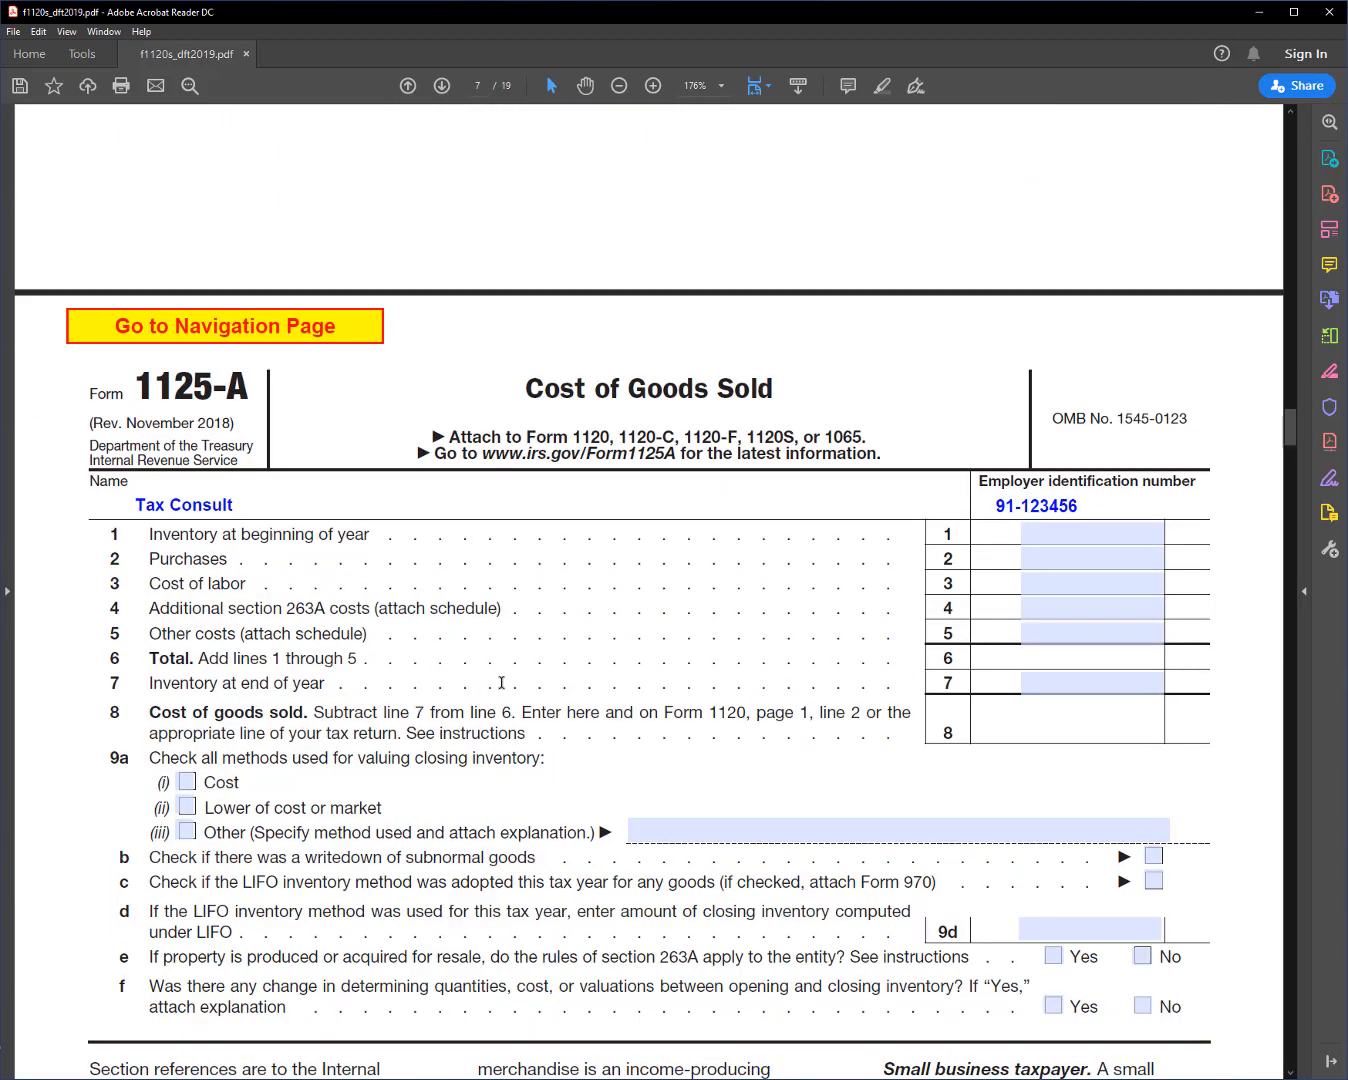
{"action": "scroll", "coordinate": [503, 684], "scroll_direction": "down", "scroll_amount": 20}
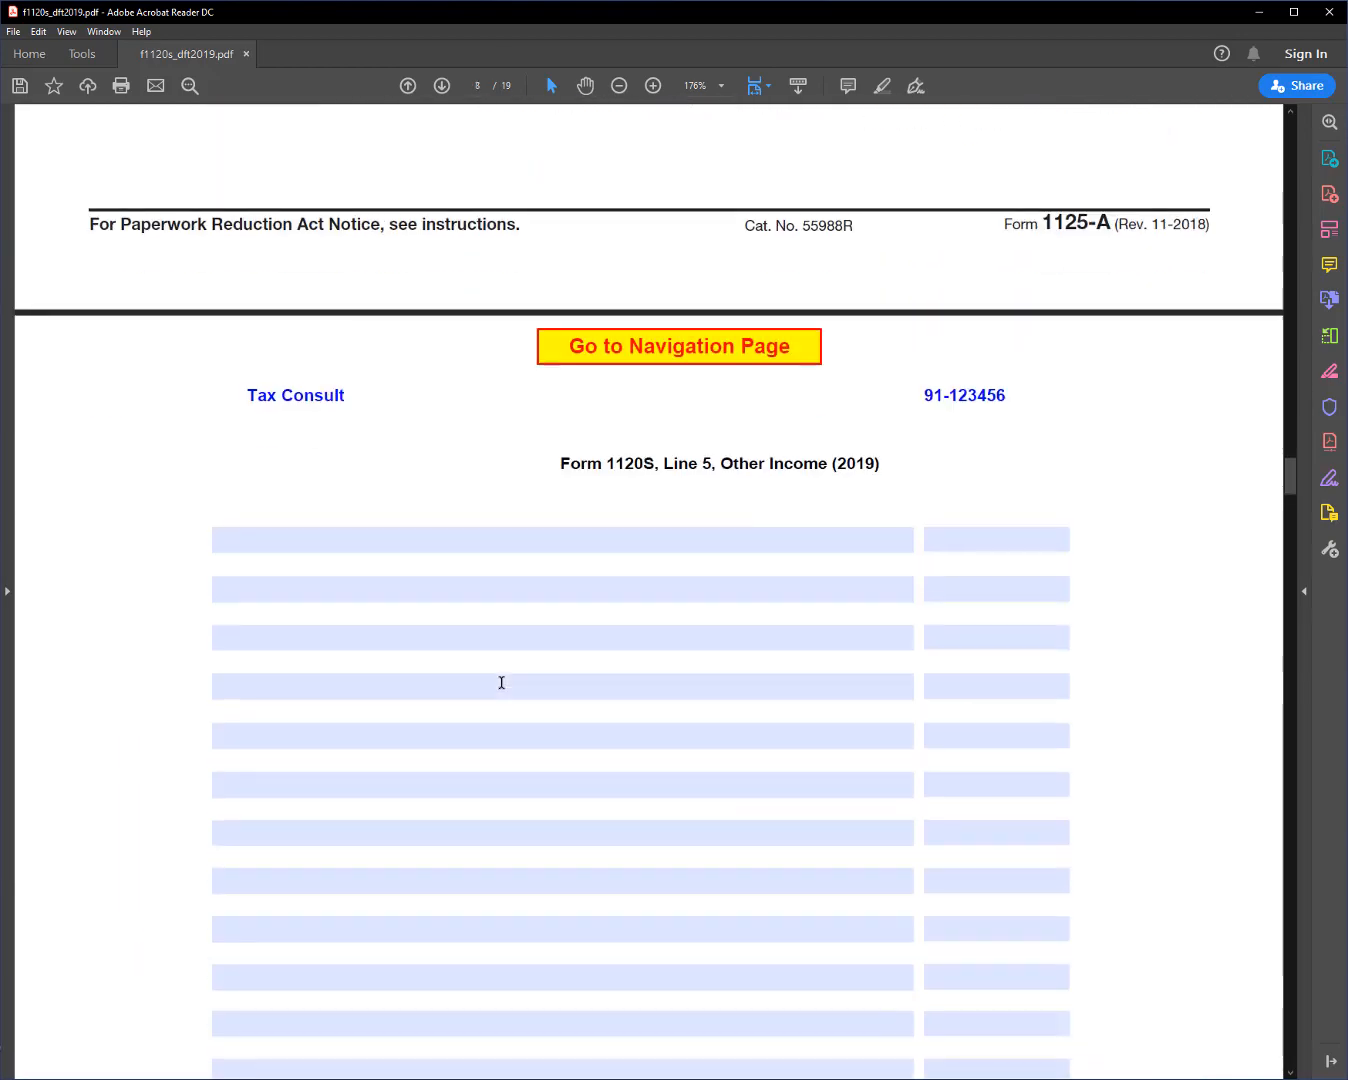
{"action": "scroll", "coordinate": [502, 687], "scroll_direction": "up", "scroll_amount": 20}
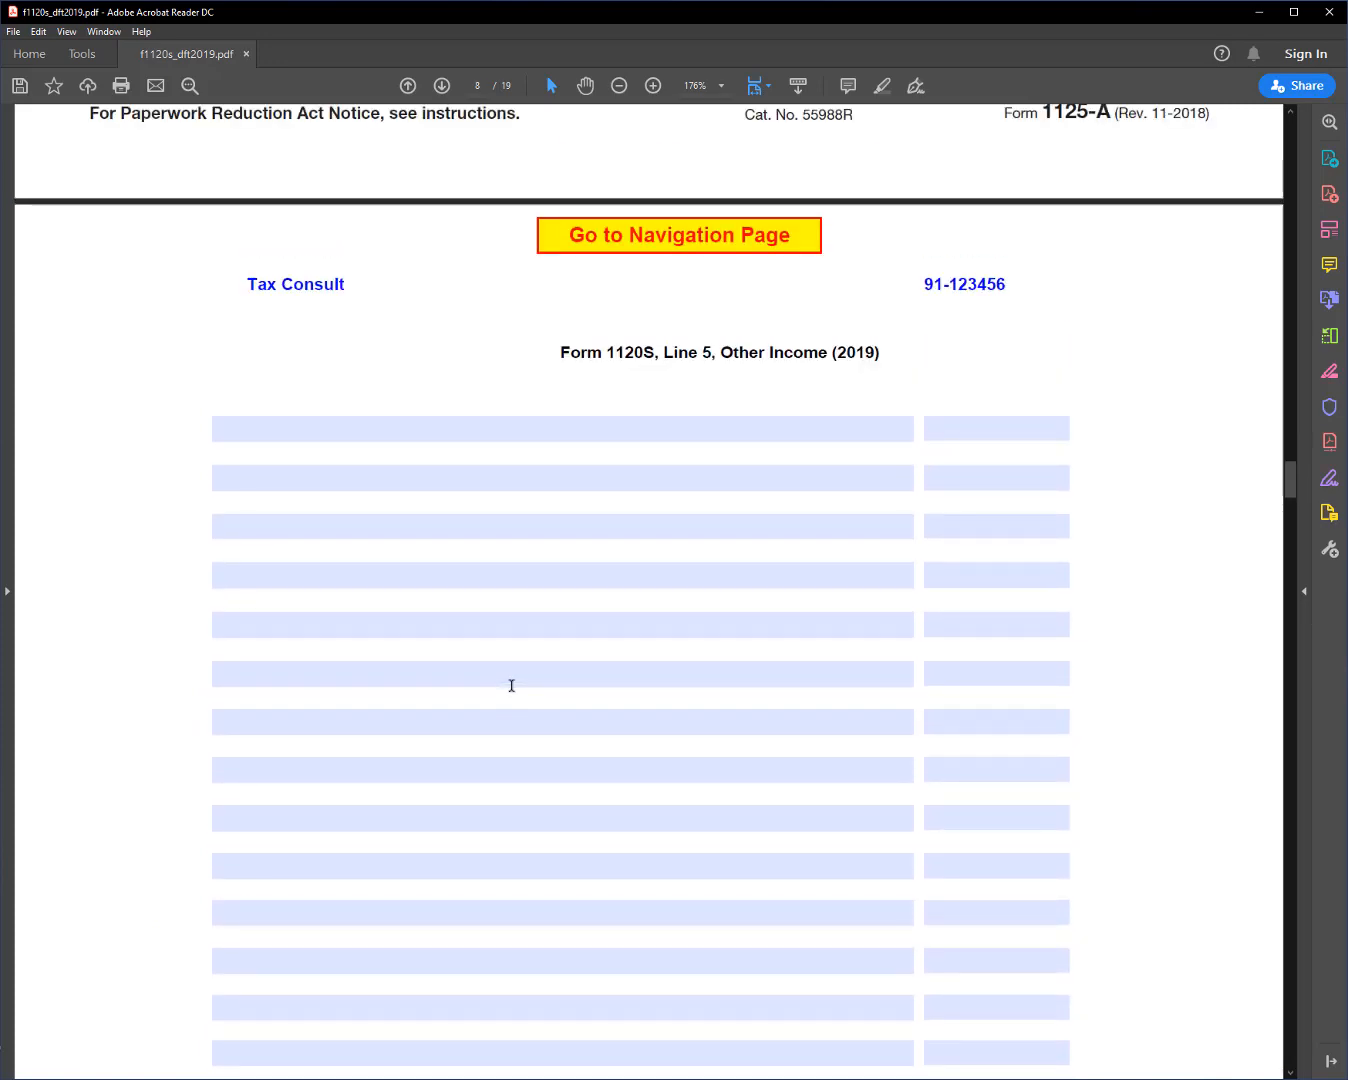
{"action": "left_click", "coordinate": [632, 516]}
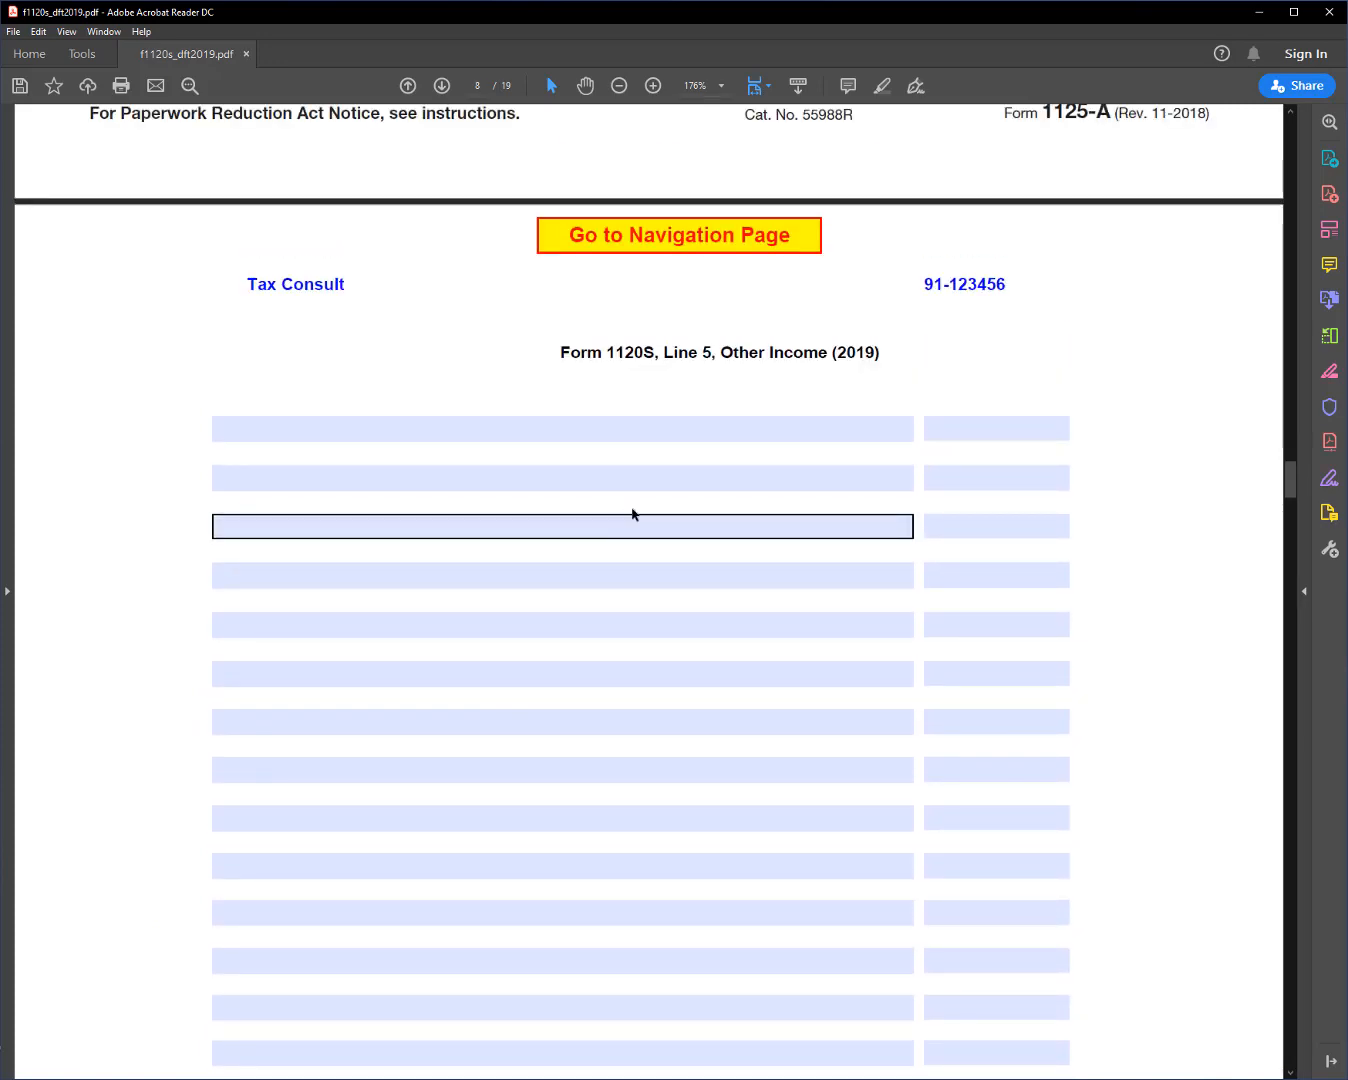
{"action": "left_click", "coordinate": [733, 432]}
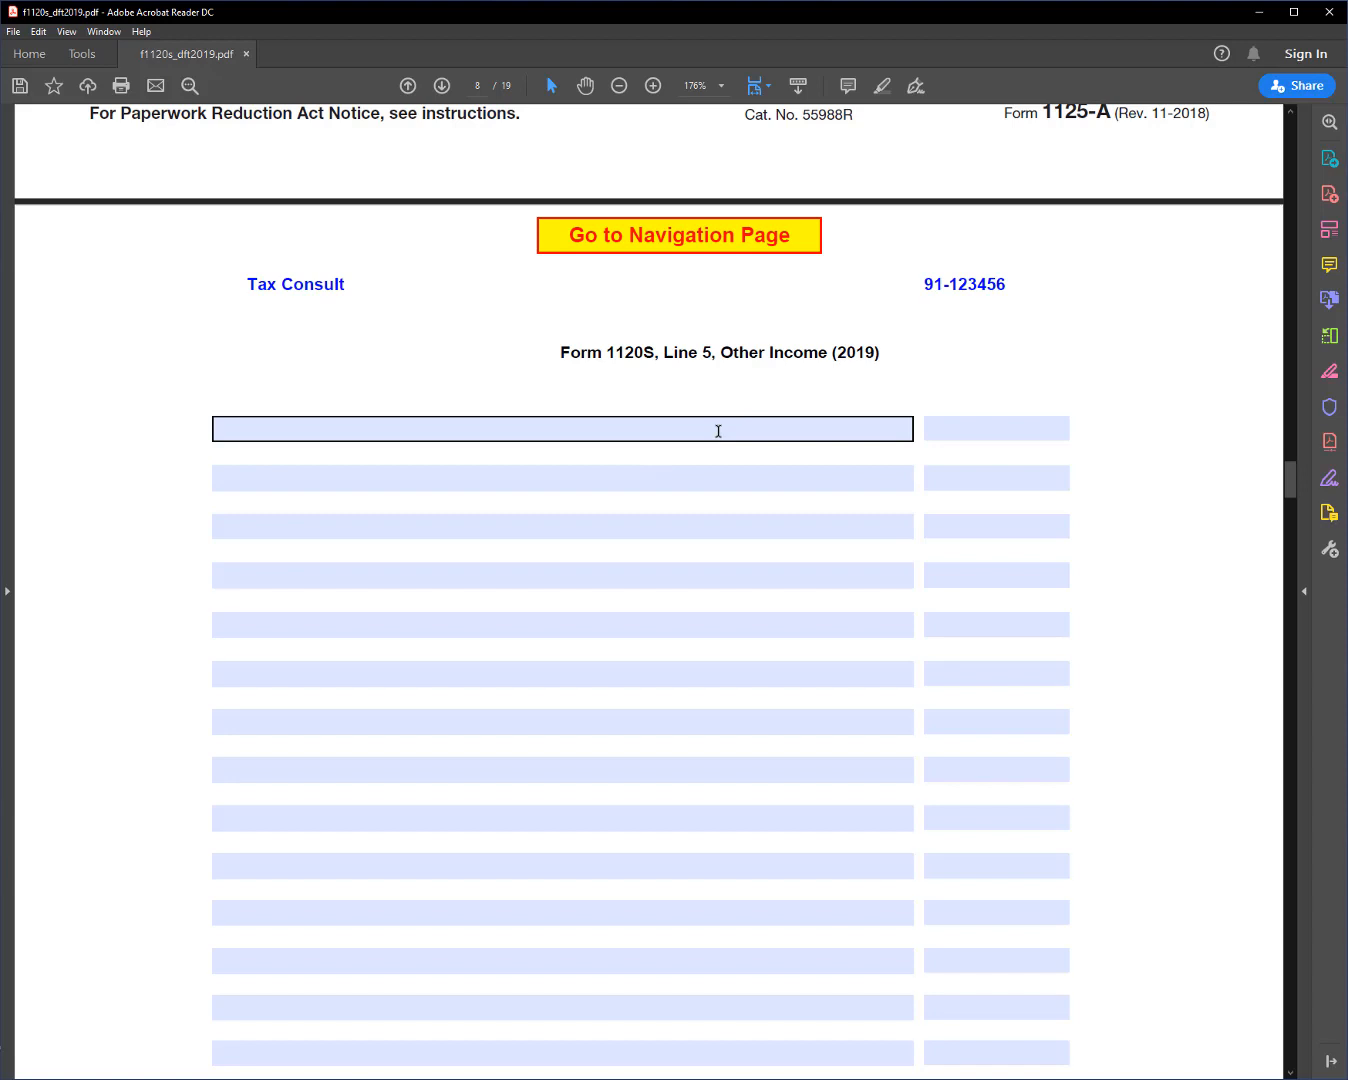
- In the Line 19 Other Deductions statement, enter a first item described as other with an amount of 1,000
{"action": "scroll", "coordinate": [719, 431], "scroll_direction": "down", "scroll_amount": 15}
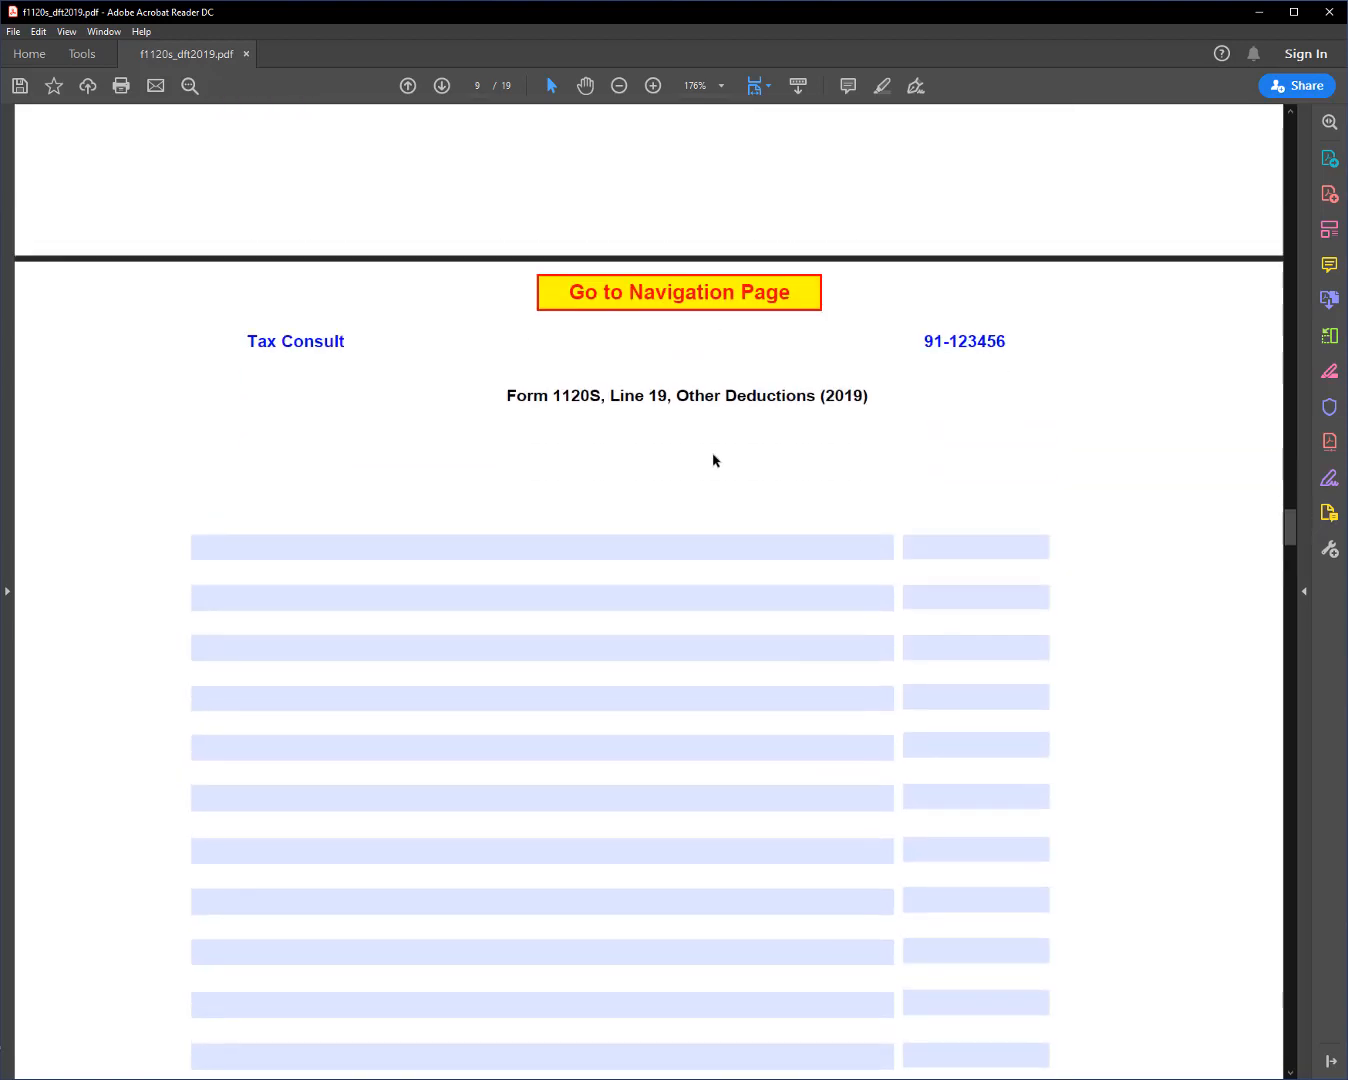
{"action": "scroll", "coordinate": [713, 460], "scroll_direction": "down", "scroll_amount": 1}
{"action": "left_click", "coordinate": [699, 442]}
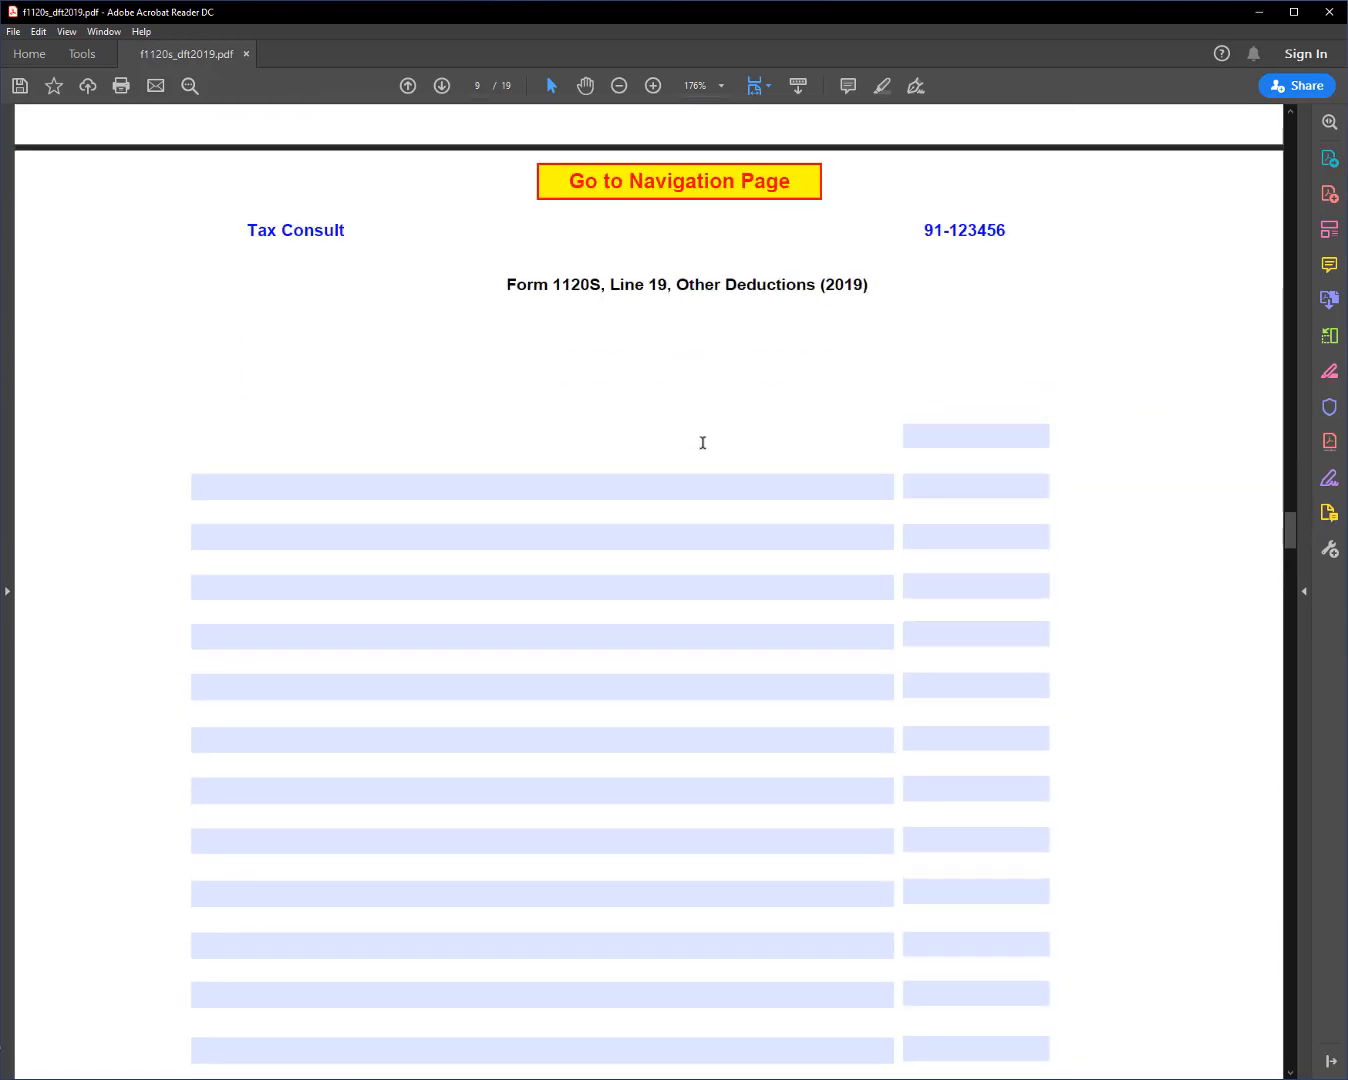
{"action": "type", "text": "other"}
{"action": "key", "text": "Return"}
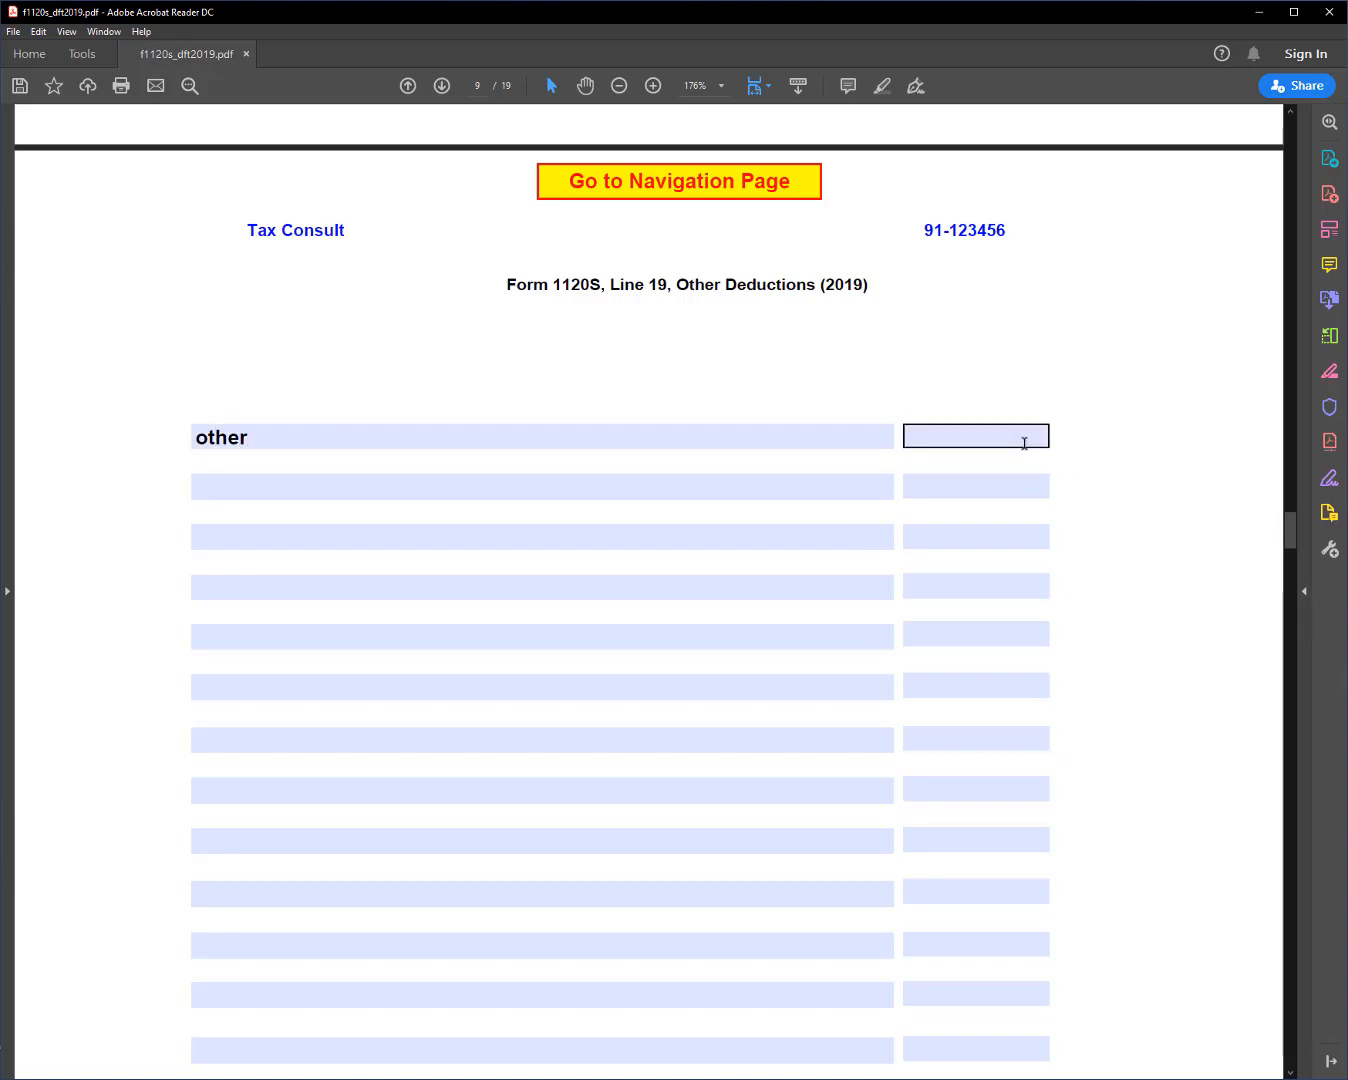
{"action": "left_click", "coordinate": [1023, 442]}
{"action": "type", "text": "1000"}
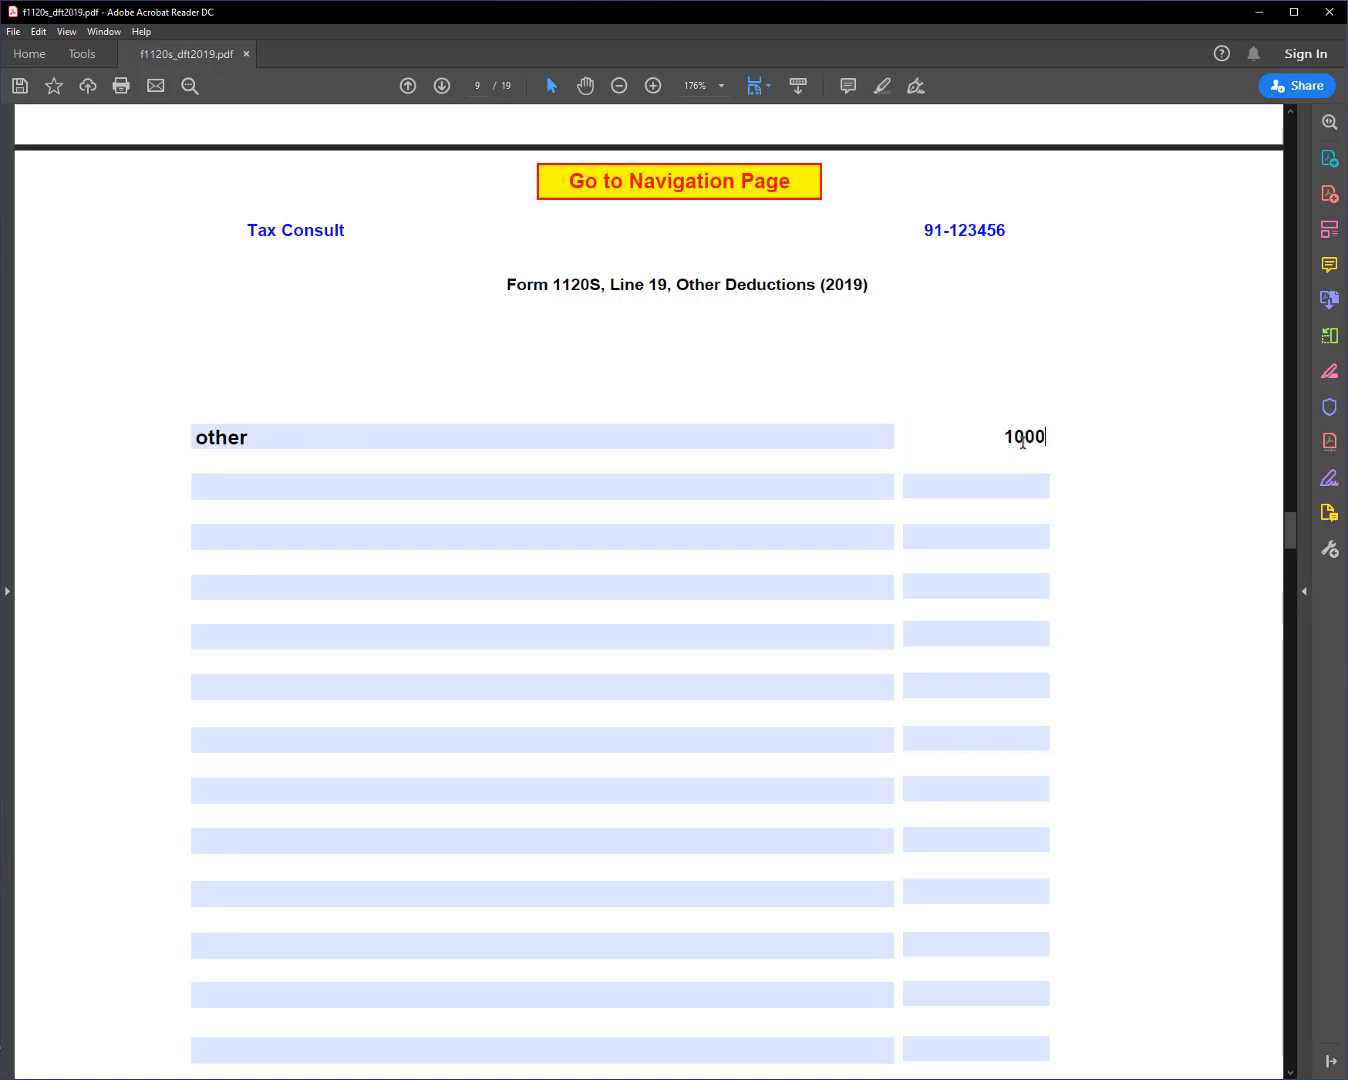
{"action": "key", "text": "Return"}
- Return to the Navigation Page, open Form 1120S, Page 1, and check the income and deduction lines
{"action": "scroll", "coordinate": [934, 542], "scroll_direction": "down", "scroll_amount": 5}
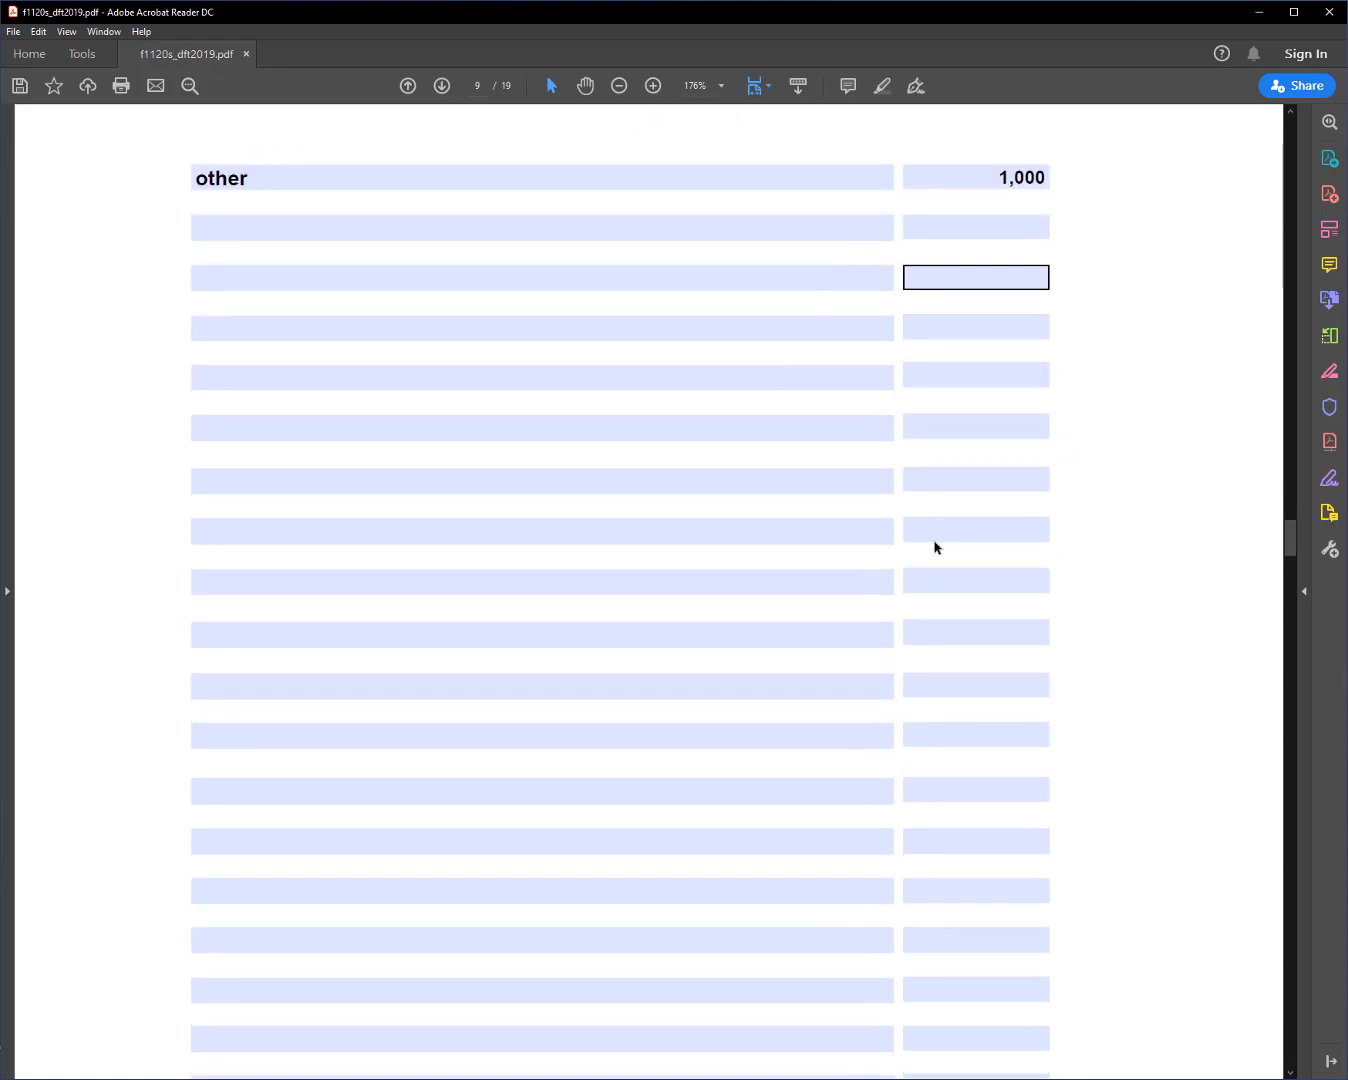
{"action": "scroll", "coordinate": [934, 541], "scroll_direction": "up", "scroll_amount": 5}
{"action": "scroll", "coordinate": [900, 500], "scroll_direction": "up", "scroll_amount": 3}
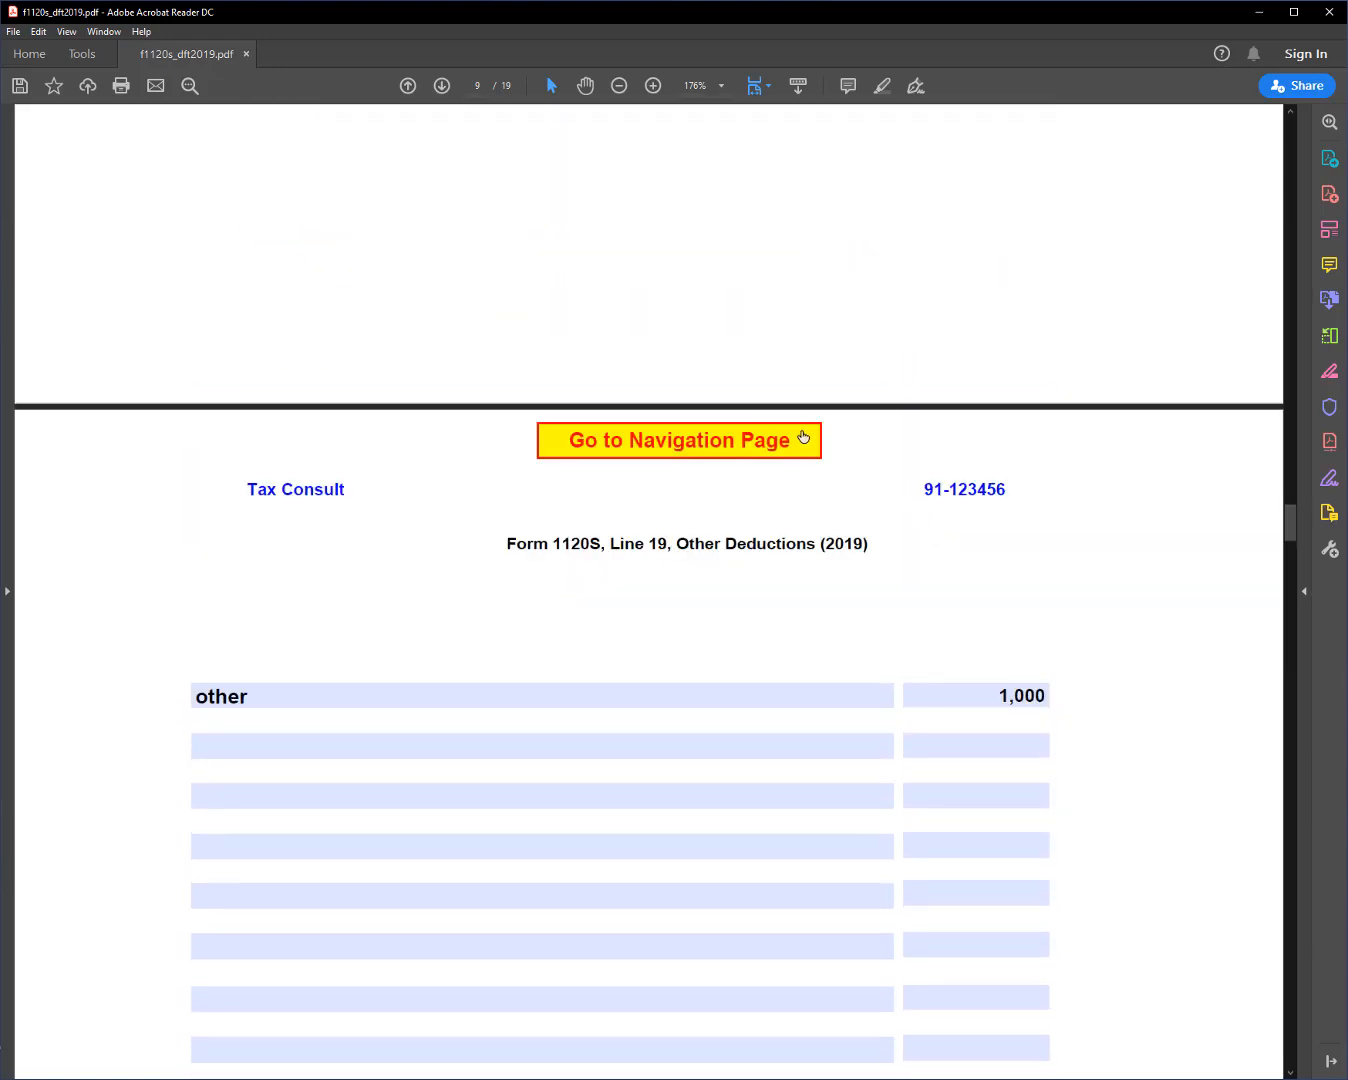
{"action": "left_click", "coordinate": [805, 438]}
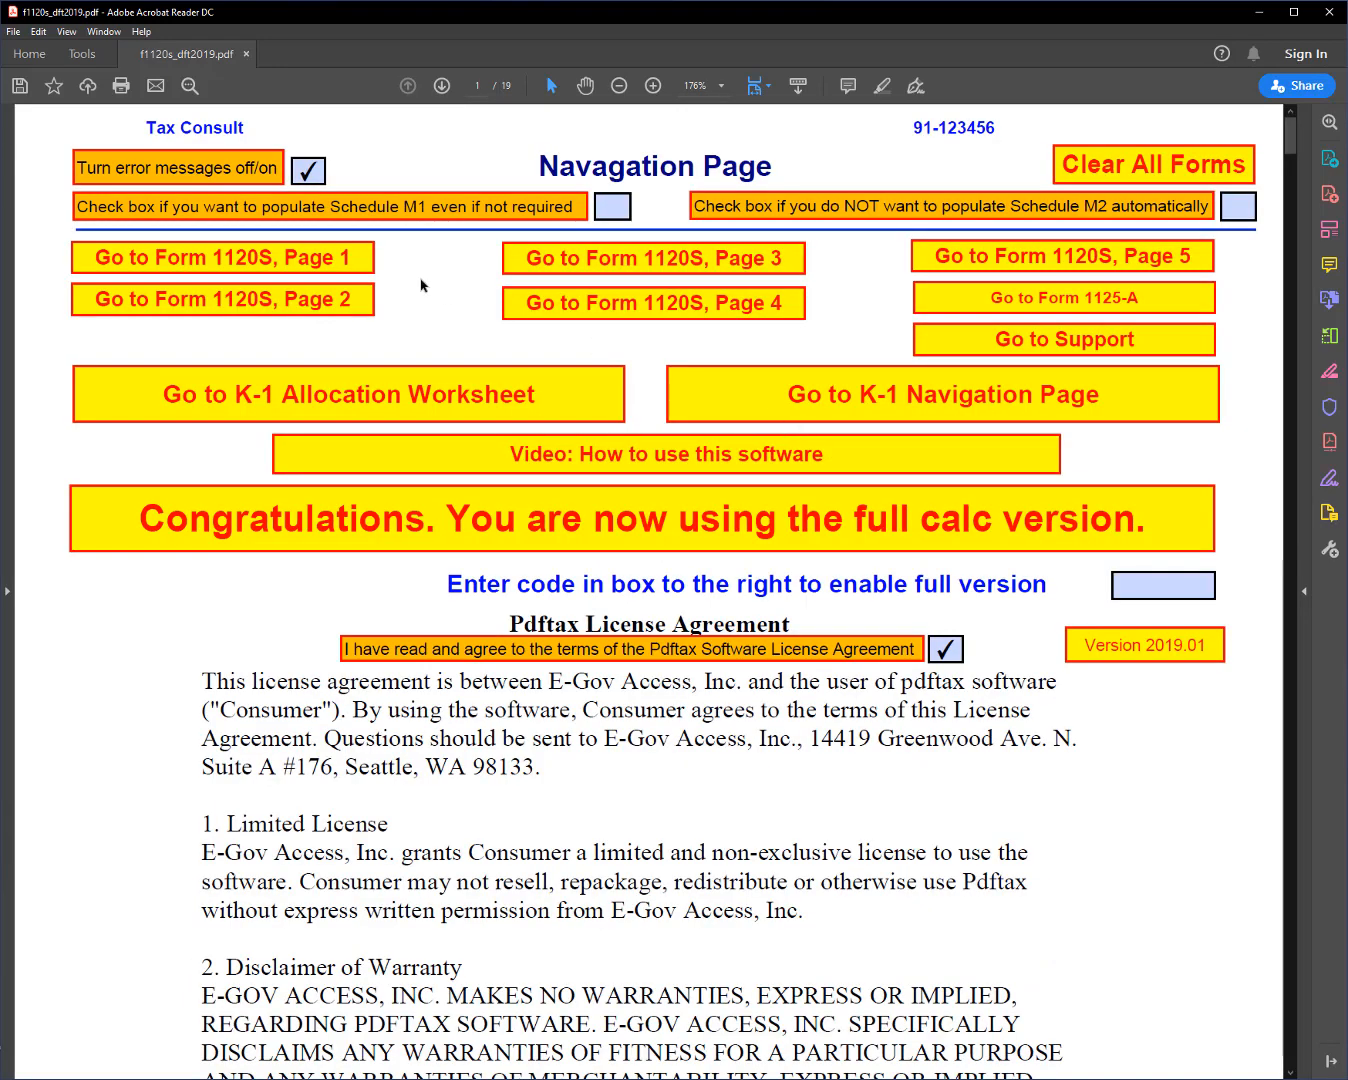
{"action": "left_click", "coordinate": [334, 259]}
{"action": "scroll", "coordinate": [545, 417], "scroll_direction": "down", "scroll_amount": 10}
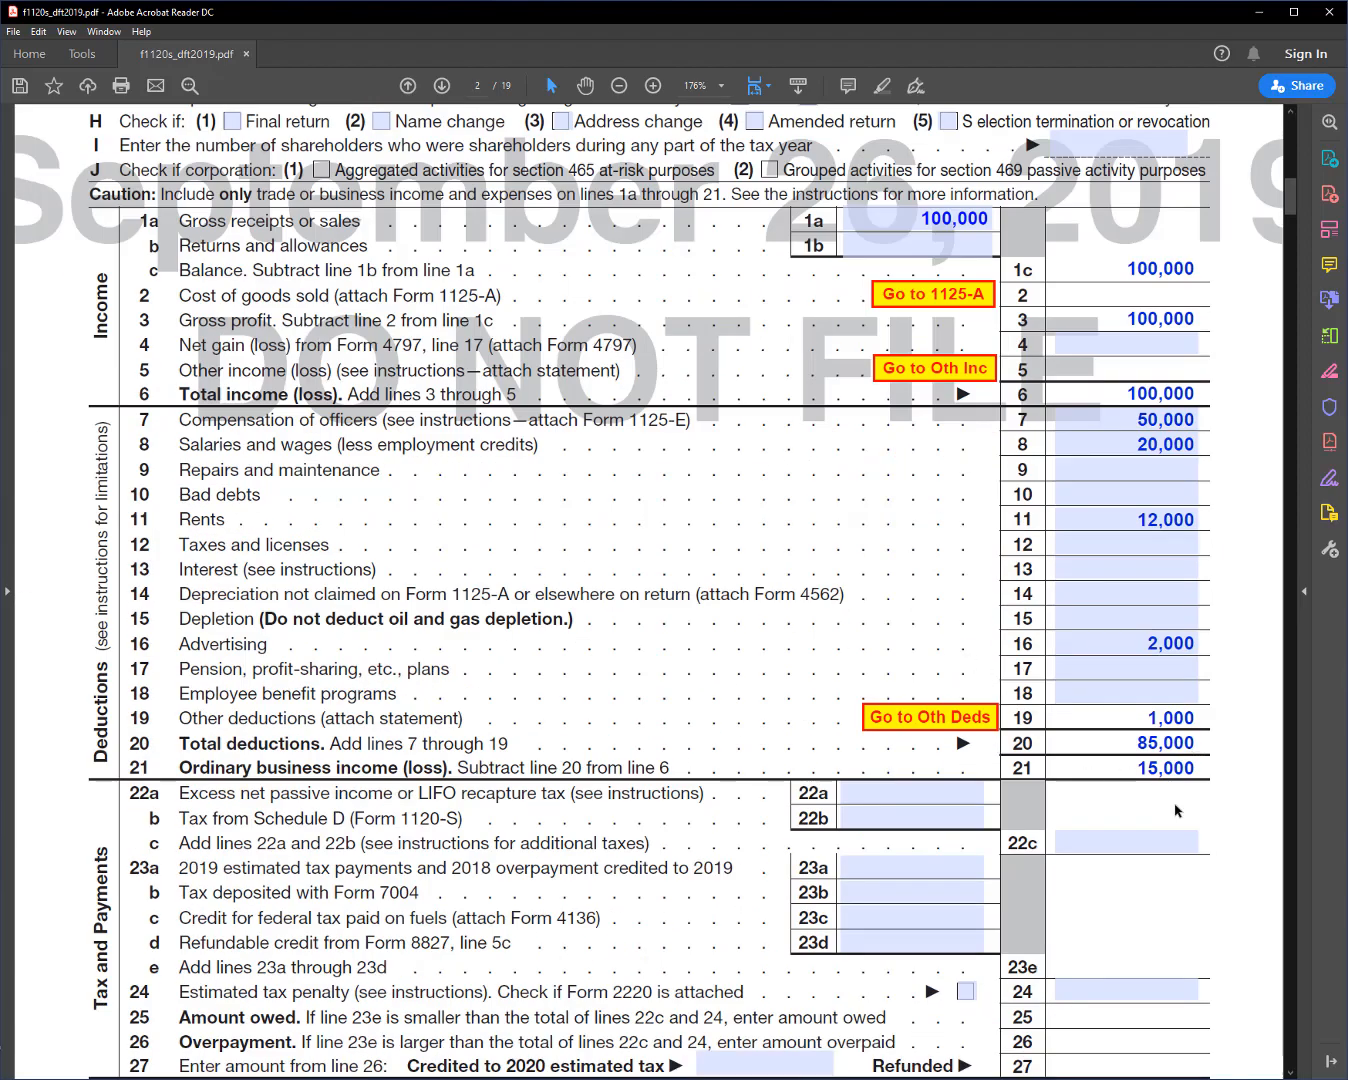